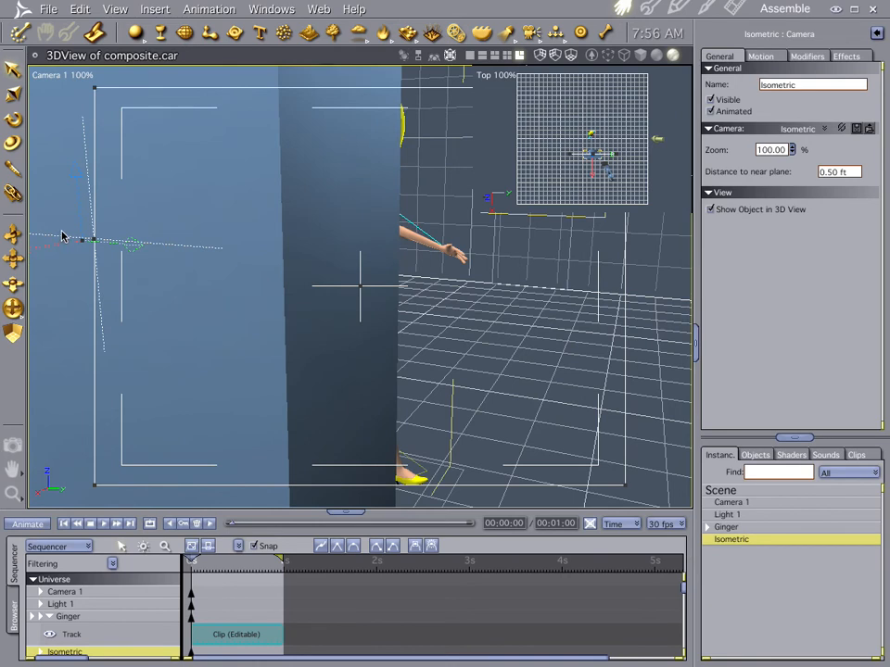
- Move the Isometric camera farther from the Ginger figure along the X axis, and switch the main 3D view to Right
{"action": "left_click_drag", "start_coordinate": [56, 246], "coordinate": [28, 246]}
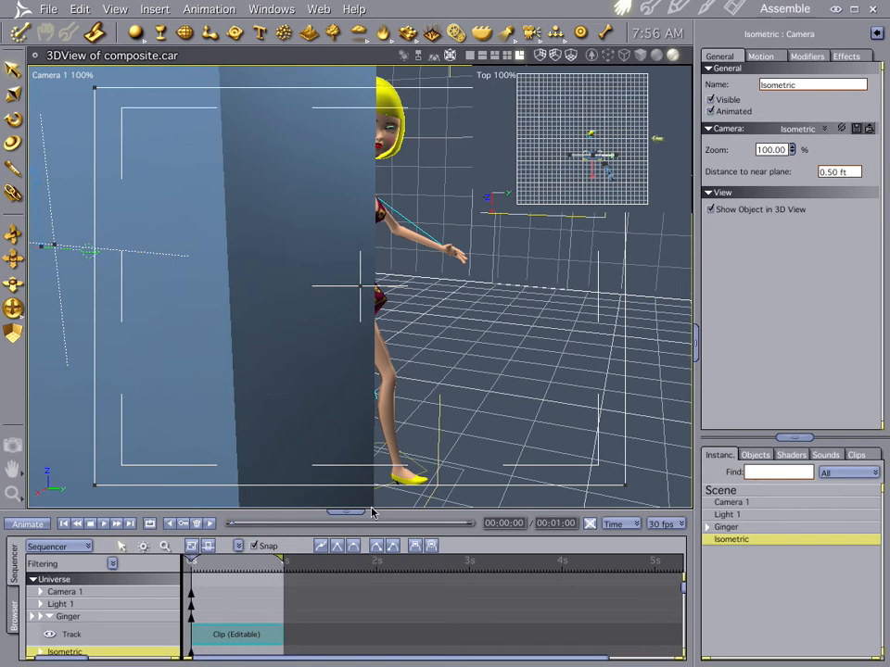
{"action": "left_click", "coordinate": [727, 527]}
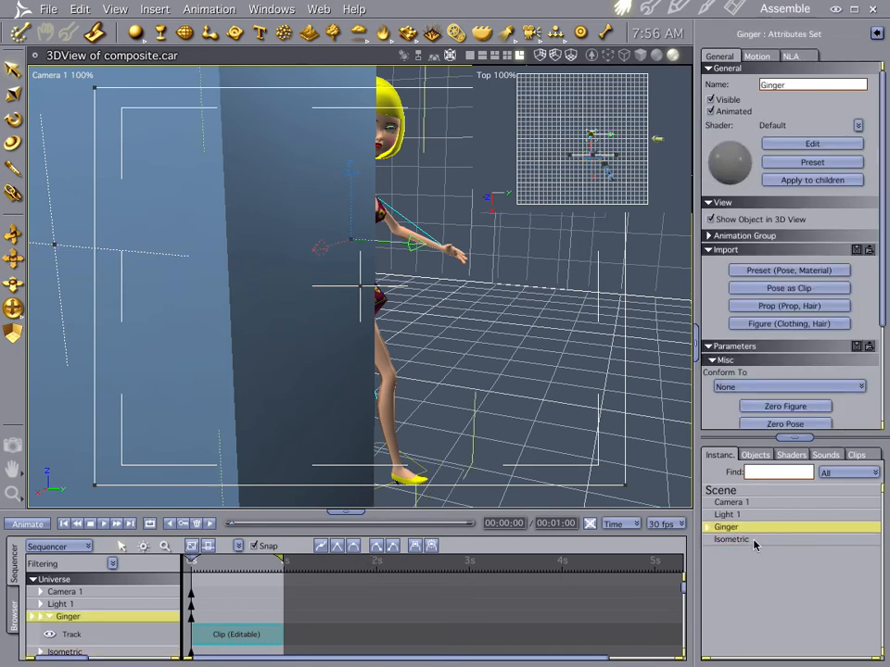
{"action": "left_click", "coordinate": [732, 539]}
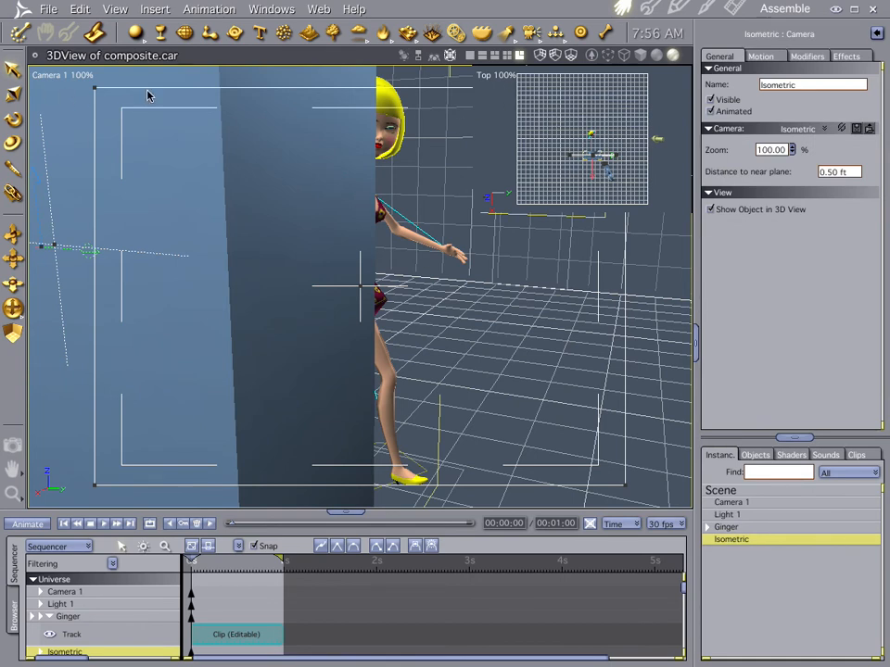
{"action": "left_click", "coordinate": [53, 74]}
{"action": "left_click", "coordinate": [70, 134]}
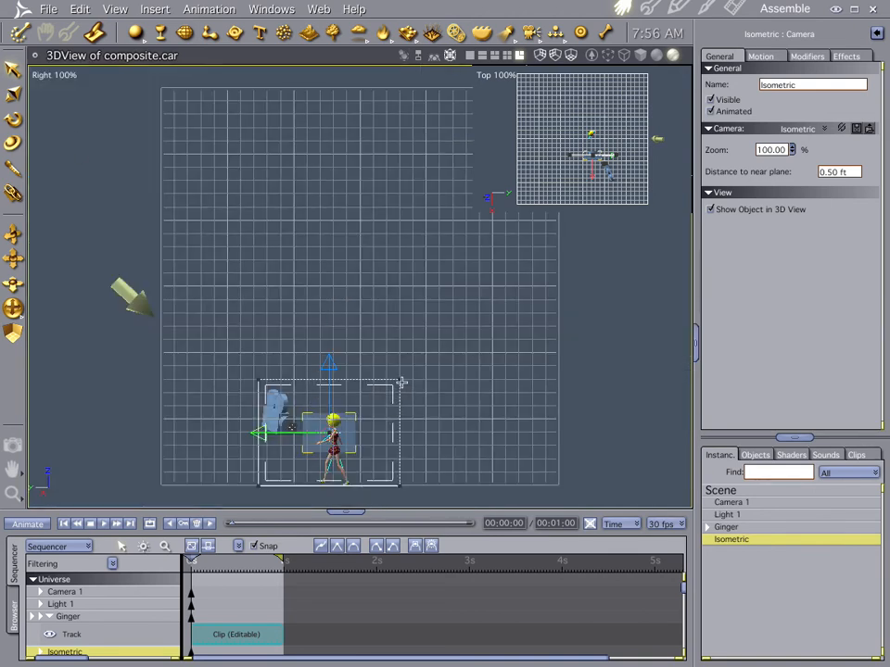
- Enlarge the Isometric camera's frame in two stages, test-rendering the current frame at each size
{"action": "left_click_drag", "start_coordinate": [402, 379], "coordinate": [434, 362]}
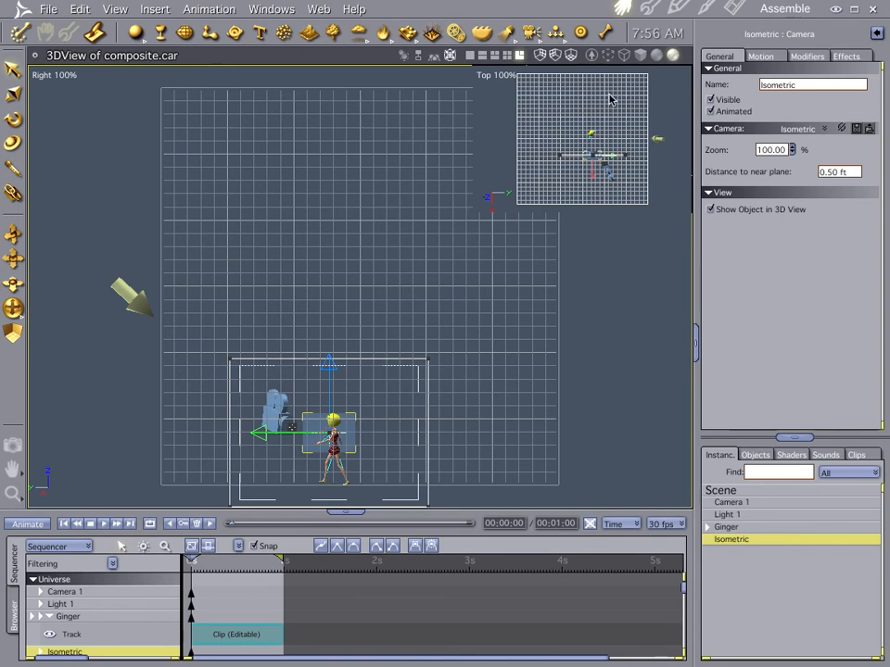
{"action": "left_click", "coordinate": [733, 10]}
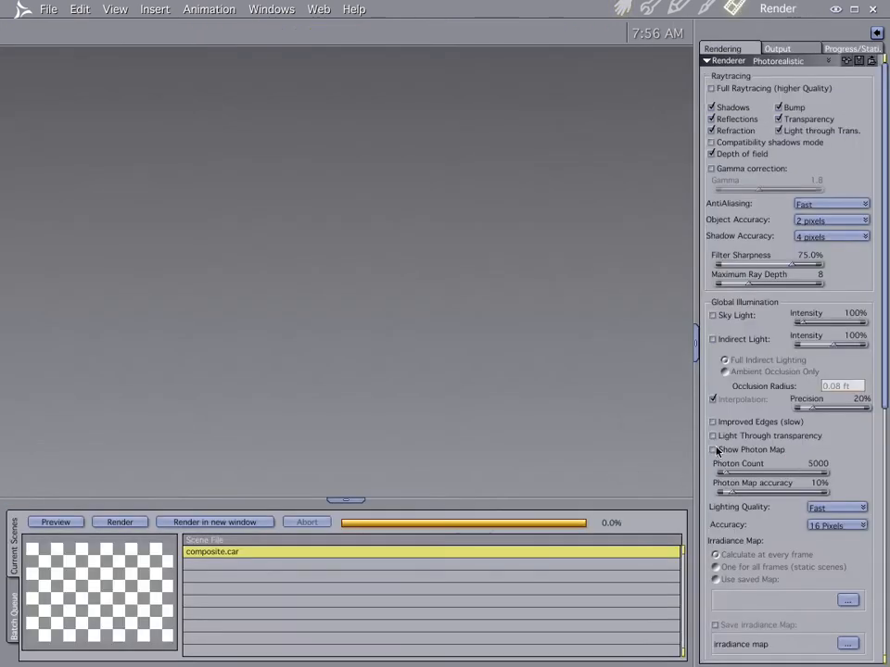
{"action": "left_click", "coordinate": [777, 48]}
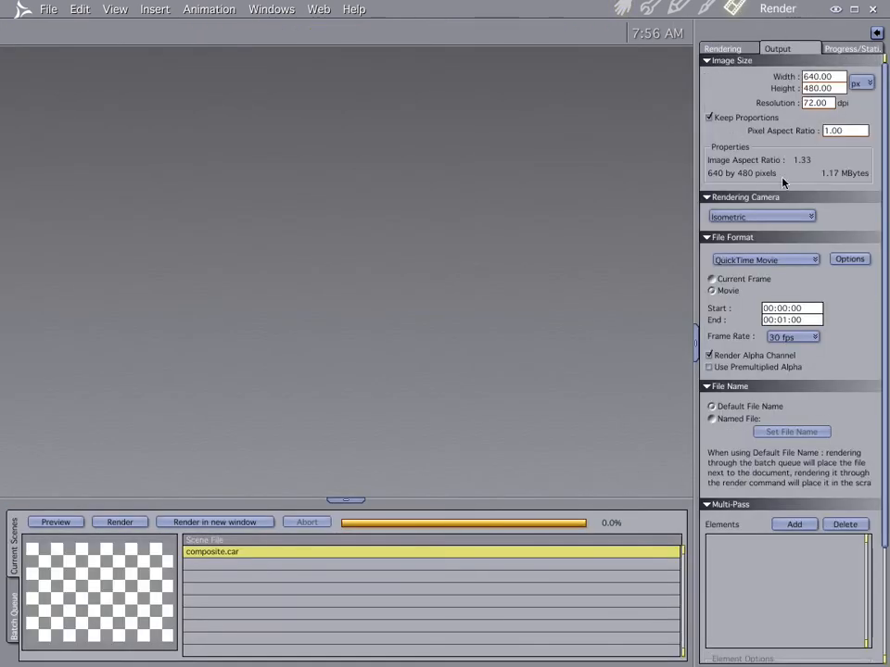
{"action": "left_click", "coordinate": [712, 279]}
{"action": "key", "text": "ctrl+r"}
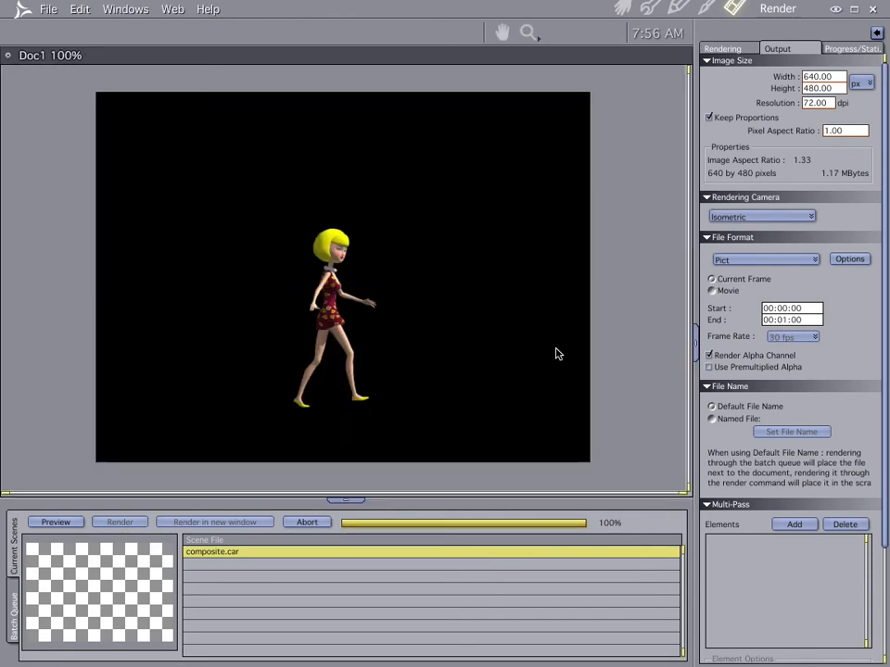
{"action": "left_click", "coordinate": [621, 8]}
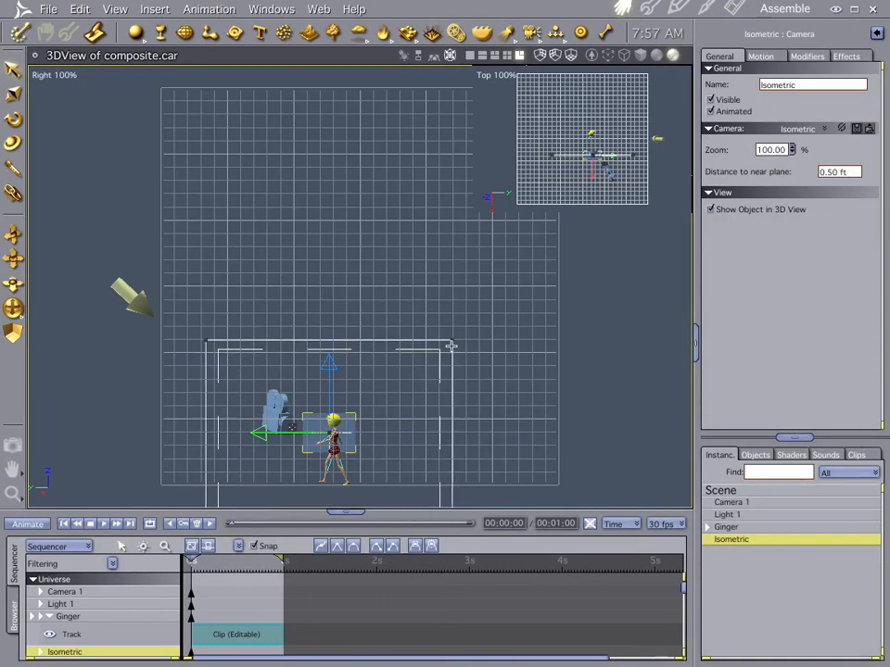
{"action": "key", "text": "ctrl+r"}
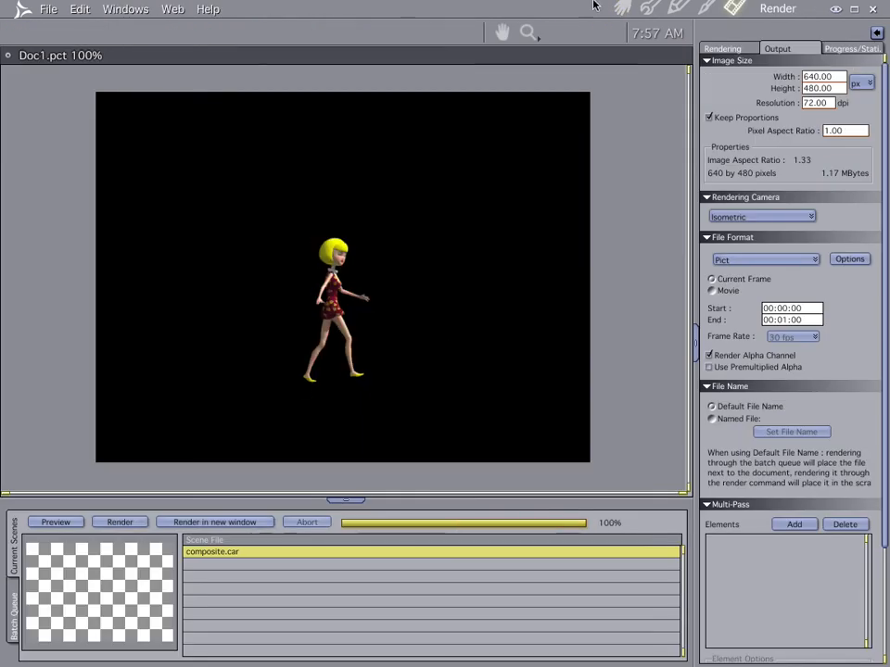
- Shrink the Isometric camera's frame to fit closely around the figure and render the current frame
{"action": "left_click", "coordinate": [621, 7]}
{"action": "left_click_drag", "start_coordinate": [454, 341], "coordinate": [400, 377]}
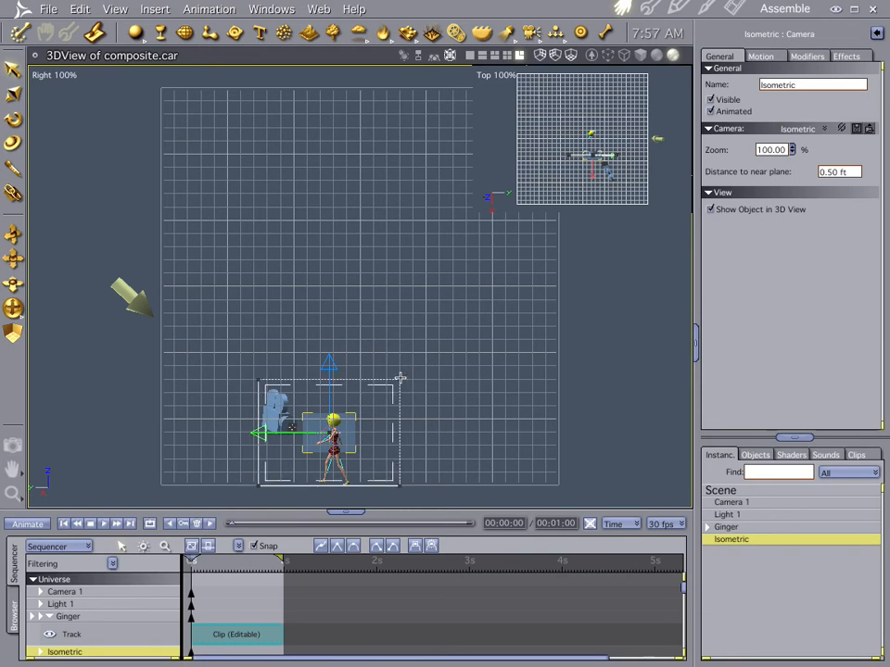
{"action": "key", "text": "ctrl+r"}
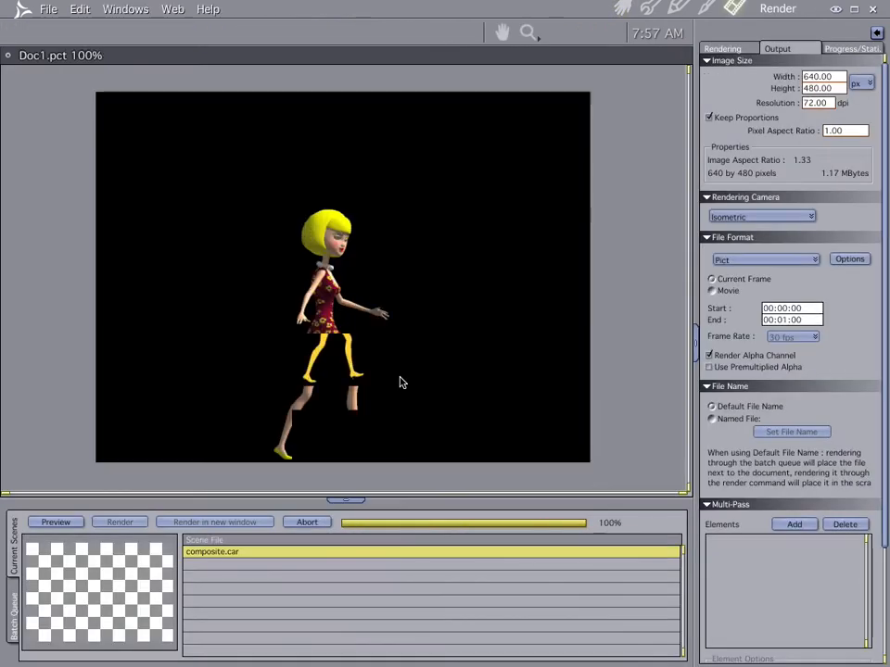
- Close the rendered test image of the figure without saving it
{"action": "left_click", "coordinate": [619, 11]}
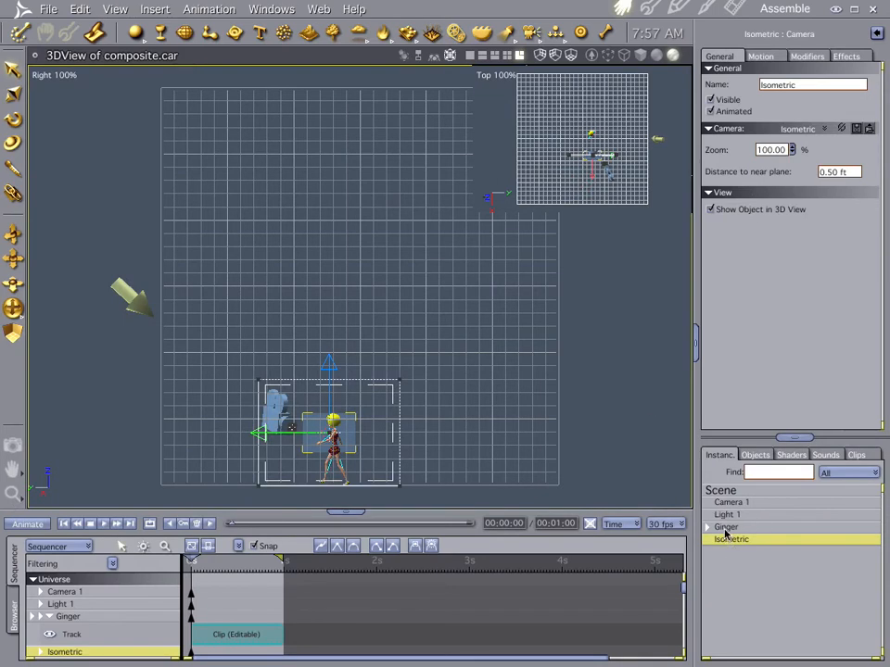
{"action": "left_click", "coordinate": [734, 9]}
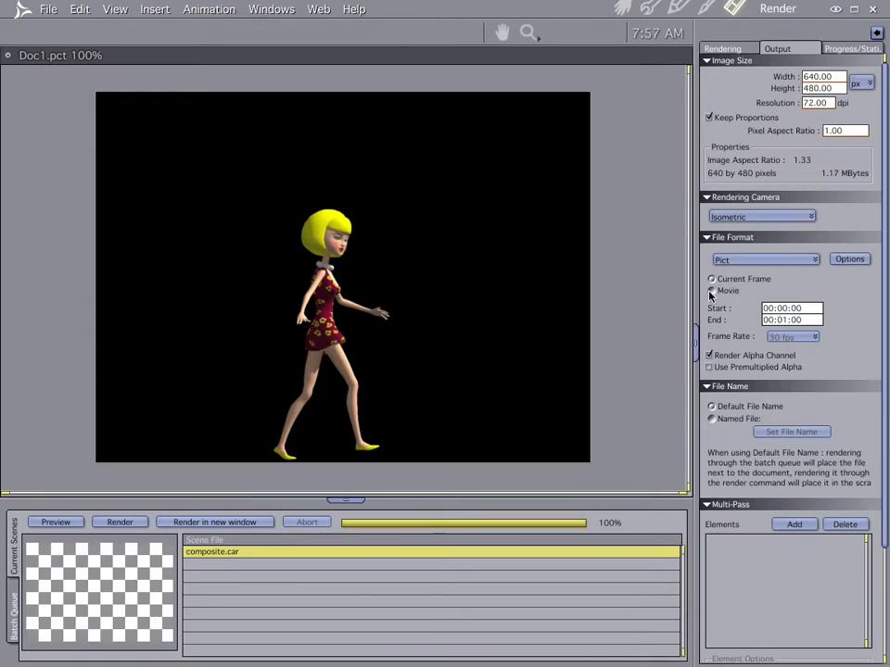
{"action": "left_click", "coordinate": [9, 57]}
{"action": "left_click", "coordinate": [373, 387]}
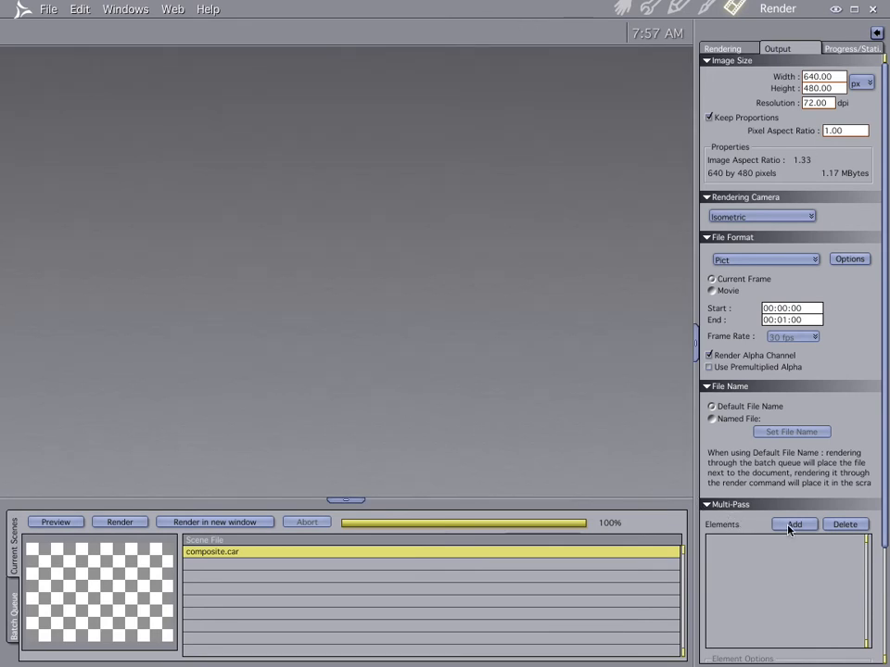
- Collapse the render scene list and add a Shadow layer to the multi-pass elements
{"action": "left_click", "coordinate": [350, 500]}
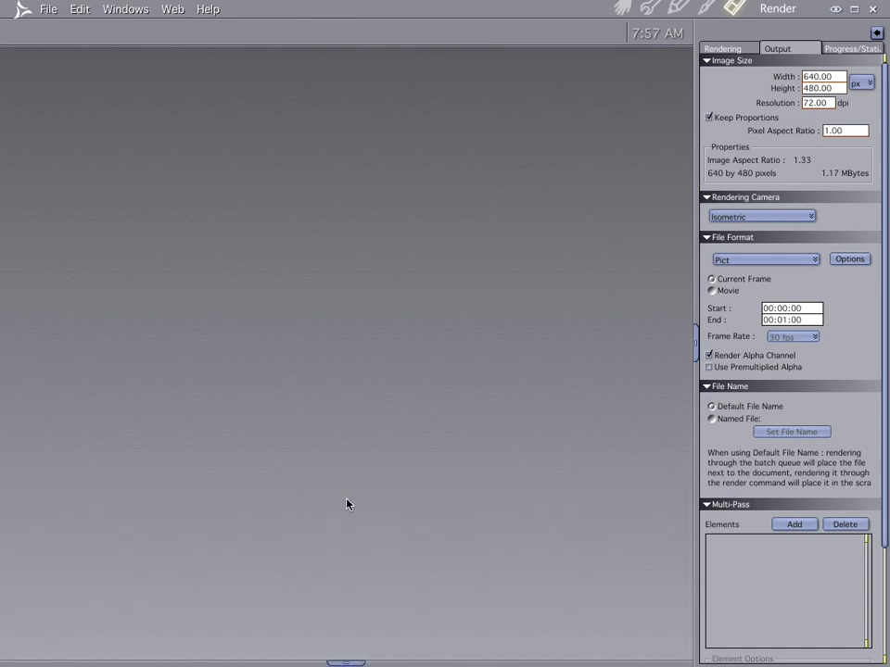
{"action": "left_click", "coordinate": [794, 524]}
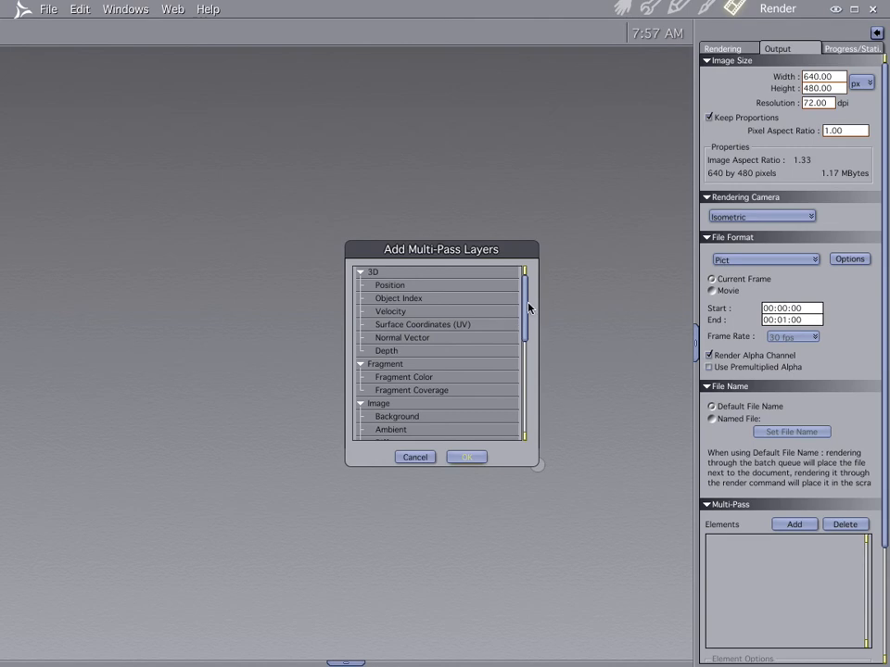
{"action": "mouse_move", "coordinate": [525, 318]}
{"action": "left_mouse_down"}
{"action": "mouse_move", "coordinate": [522, 380]}
{"action": "mouse_move", "coordinate": [526, 319]}
{"action": "mouse_move", "coordinate": [526, 336]}
{"action": "left_mouse_up"}
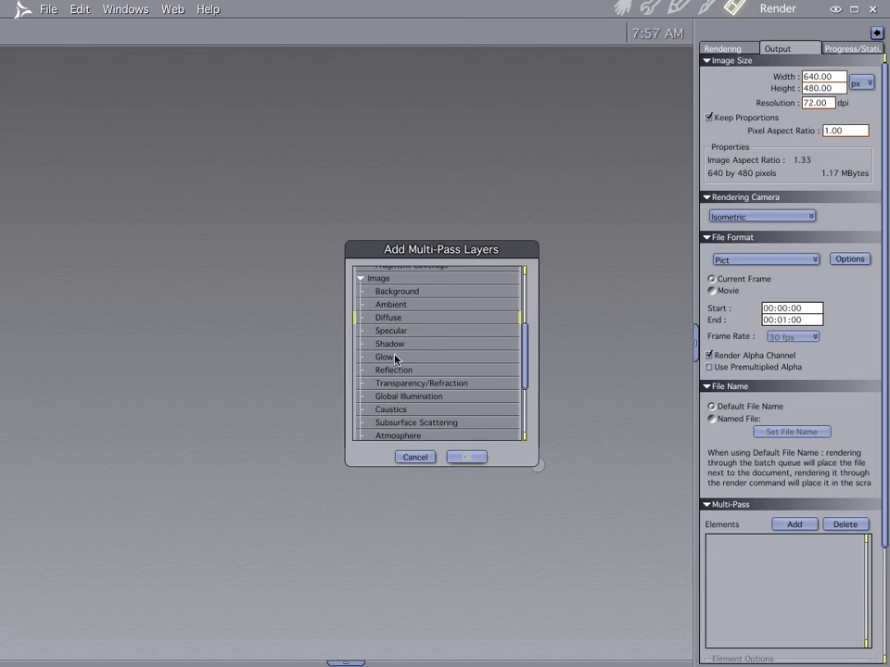
{"action": "left_click", "coordinate": [474, 459]}
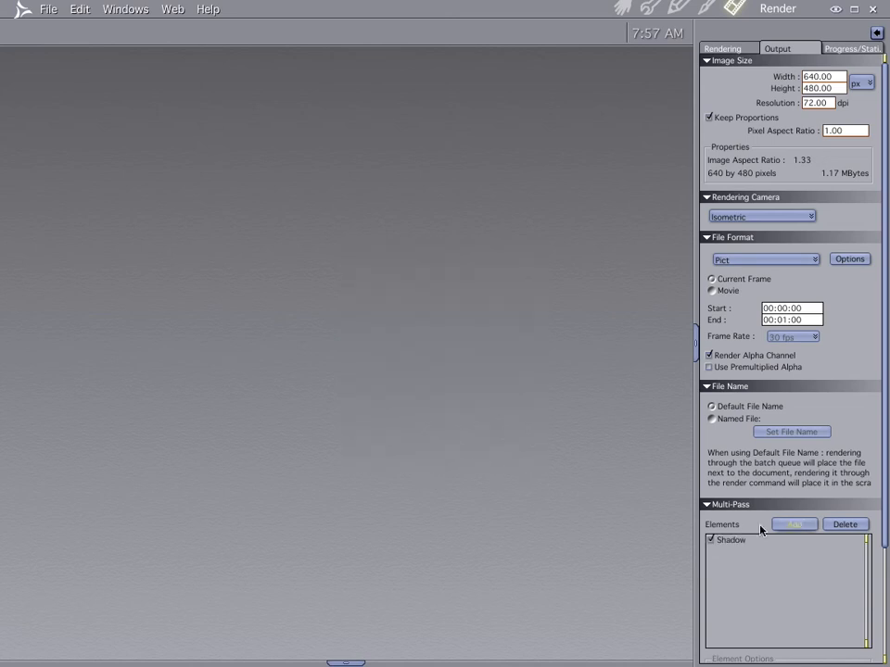
- Add a Diffuse layer to the multi-pass elements alongside Shadow
{"action": "left_click", "coordinate": [795, 526]}
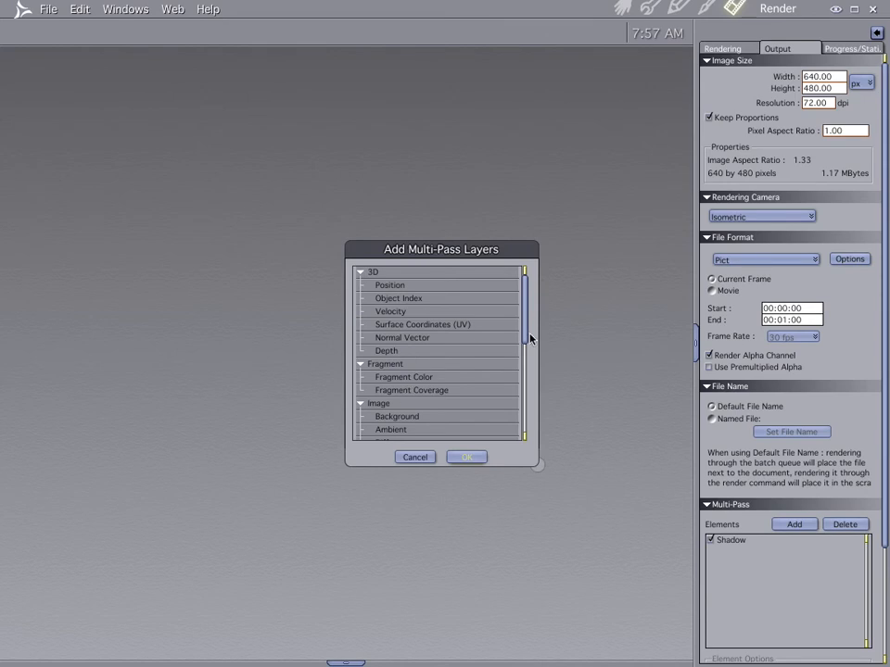
{"action": "left_click_drag", "start_coordinate": [525, 321], "coordinate": [521, 359]}
{"action": "left_click", "coordinate": [407, 349]}
{"action": "left_click", "coordinate": [467, 458]}
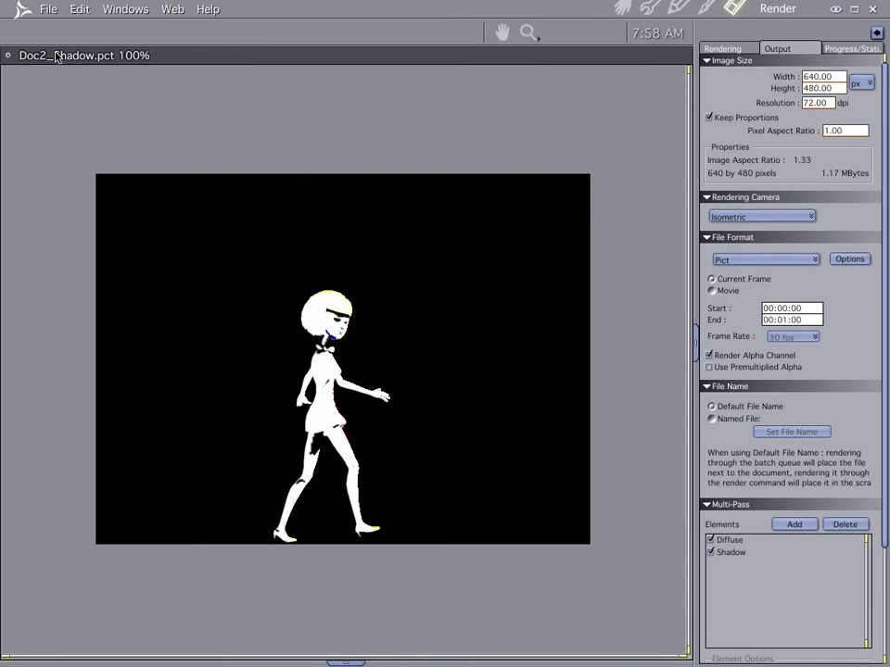
- Review the Shadow and Diffuse pass renders, closing each without saving
{"action": "left_click", "coordinate": [749, 554]}
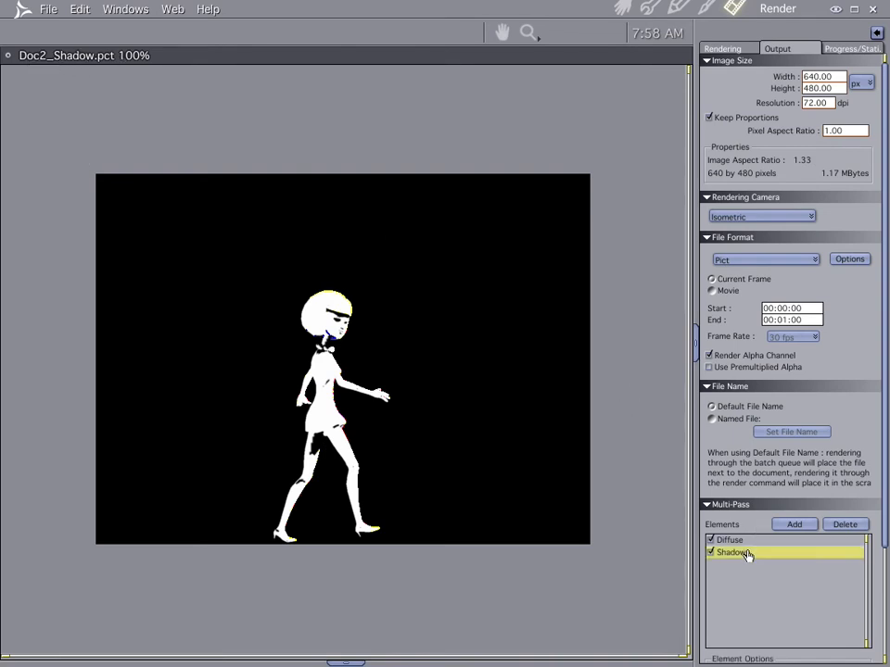
{"action": "left_click", "coordinate": [7, 56]}
{"action": "left_click", "coordinate": [391, 390]}
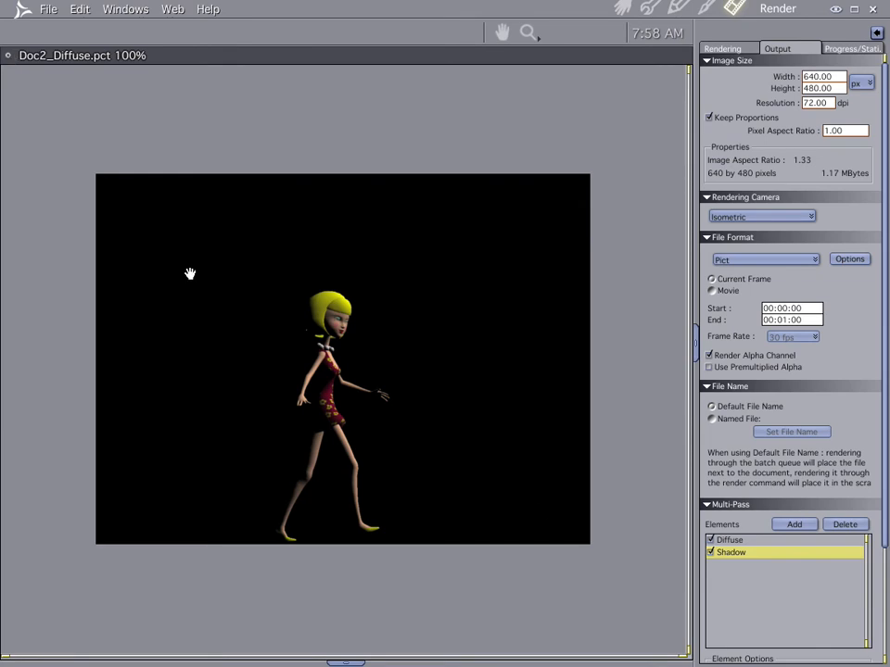
{"action": "left_click", "coordinate": [9, 56]}
{"action": "left_click", "coordinate": [414, 393]}
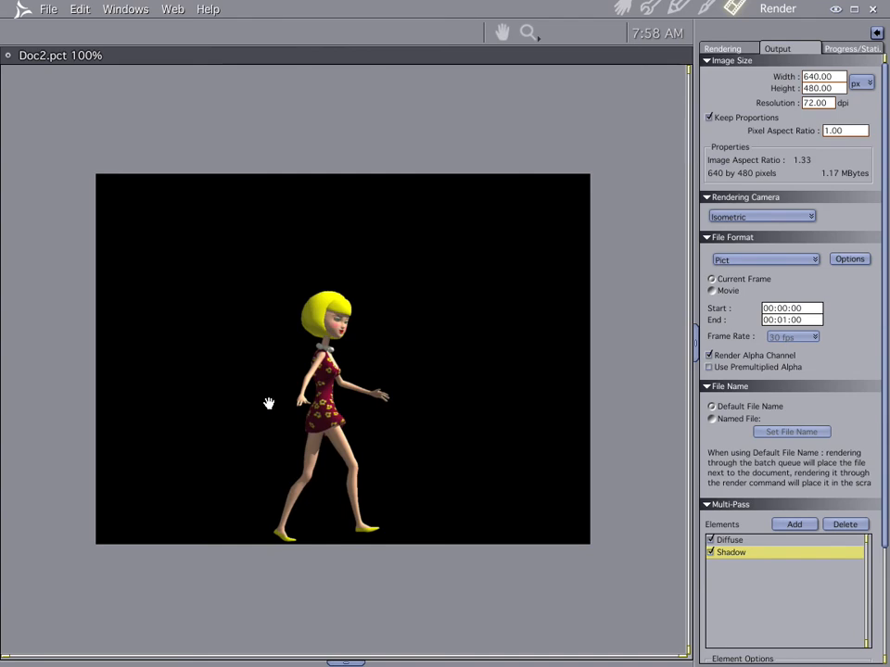
- Delete the Shadow and Diffuse multi-pass elements and set the render output to a movie
{"action": "left_click", "coordinate": [830, 525]}
{"action": "left_click", "coordinate": [751, 540]}
{"action": "left_click", "coordinate": [846, 525]}
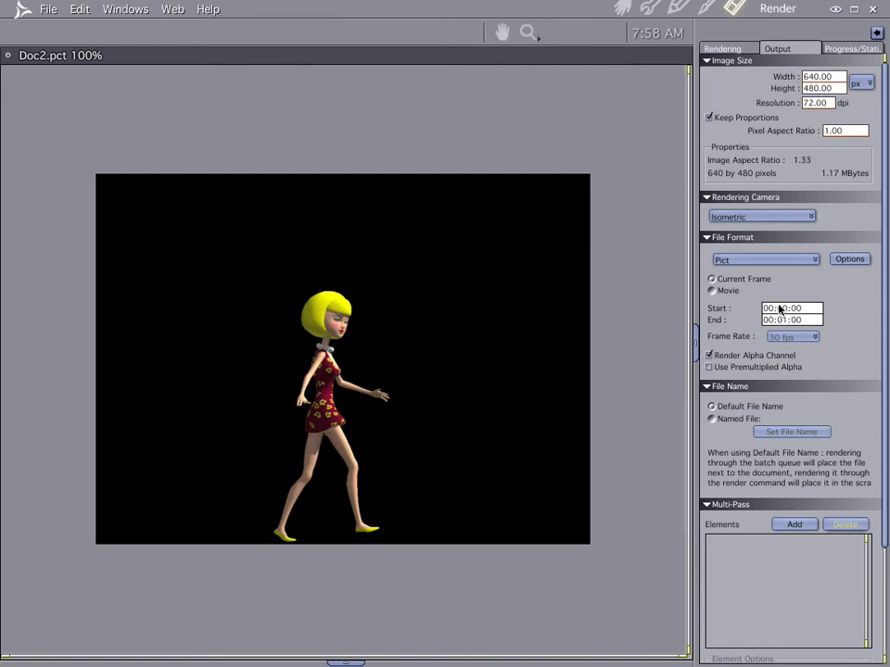
{"action": "left_click", "coordinate": [714, 290]}
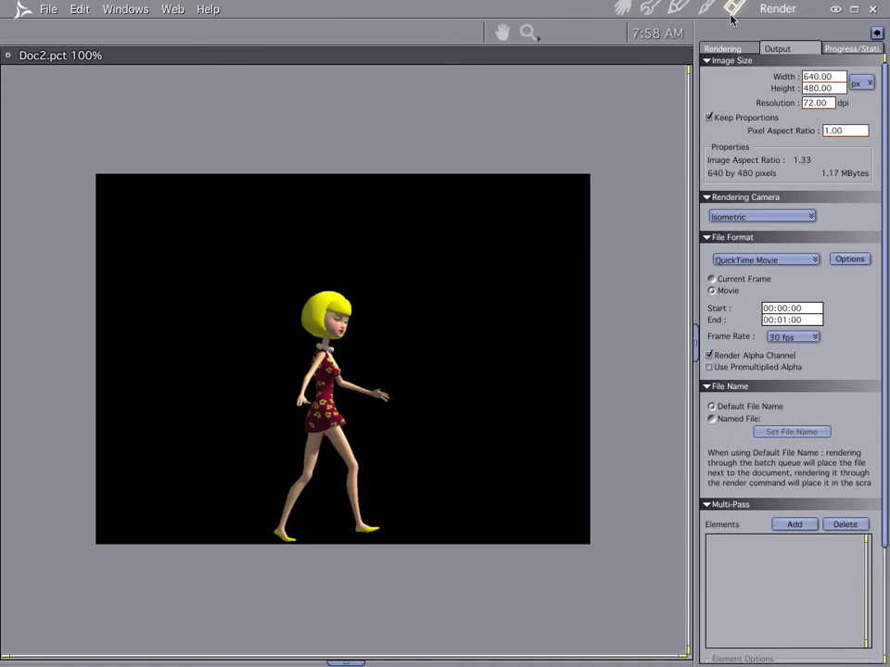
{"action": "left_click", "coordinate": [622, 10]}
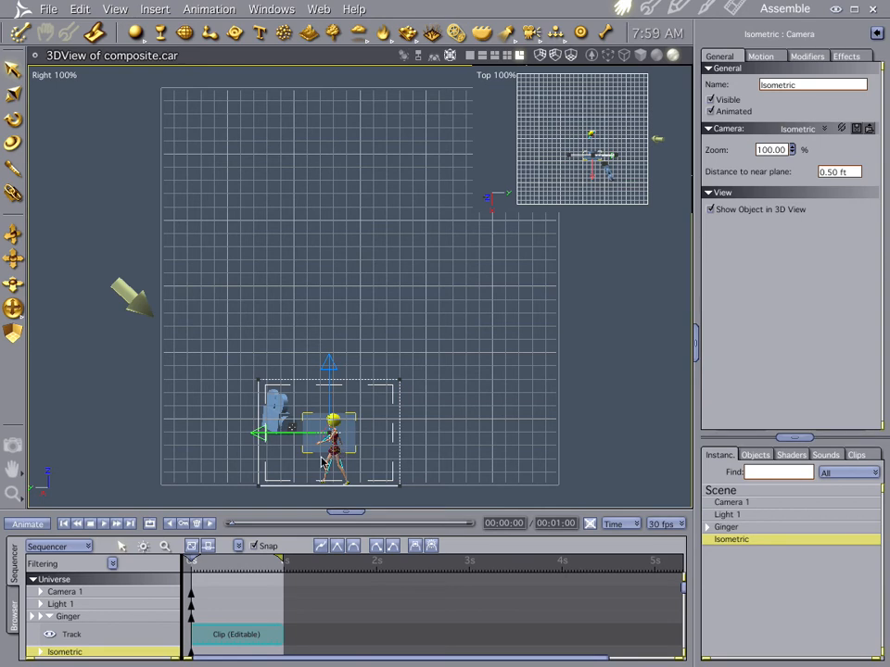
{"action": "left_click", "coordinate": [734, 6]}
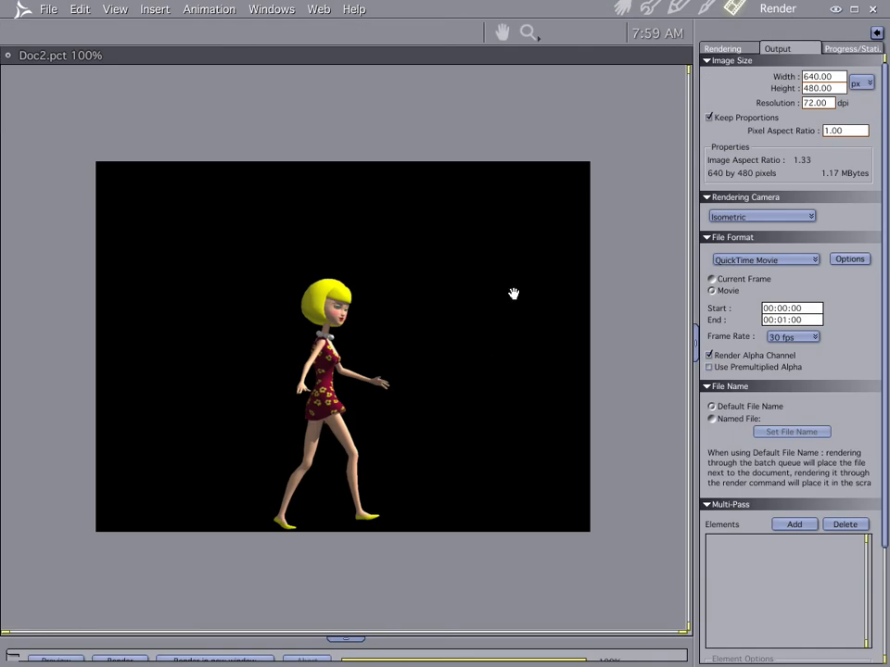
{"action": "left_click", "coordinate": [621, 8]}
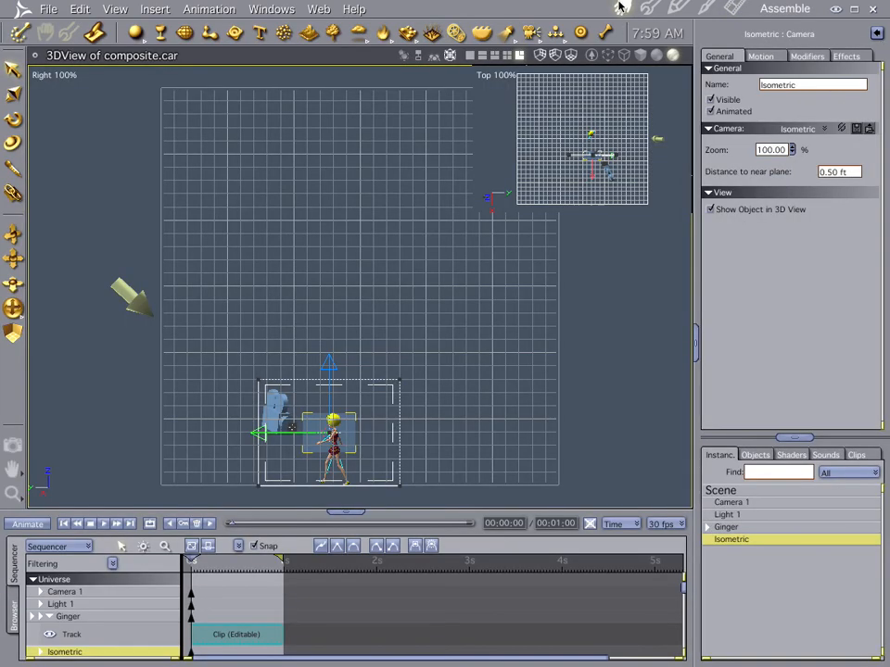
- Render the walking animation through the Isometric camera as a QuickTime movie with an alpha channel
{"action": "left_click", "coordinate": [735, 7]}
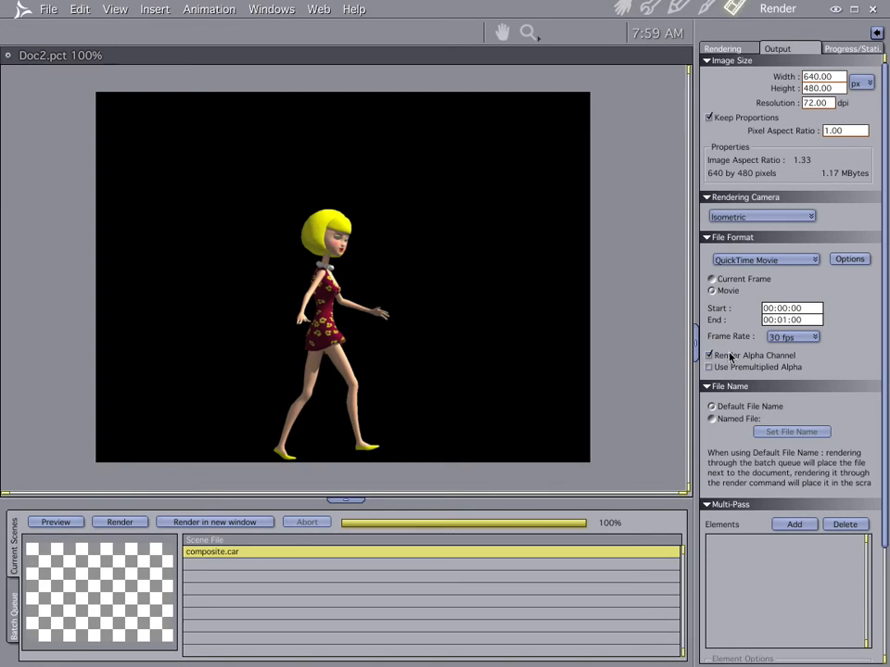
{"action": "key", "text": "ctrl+r"}
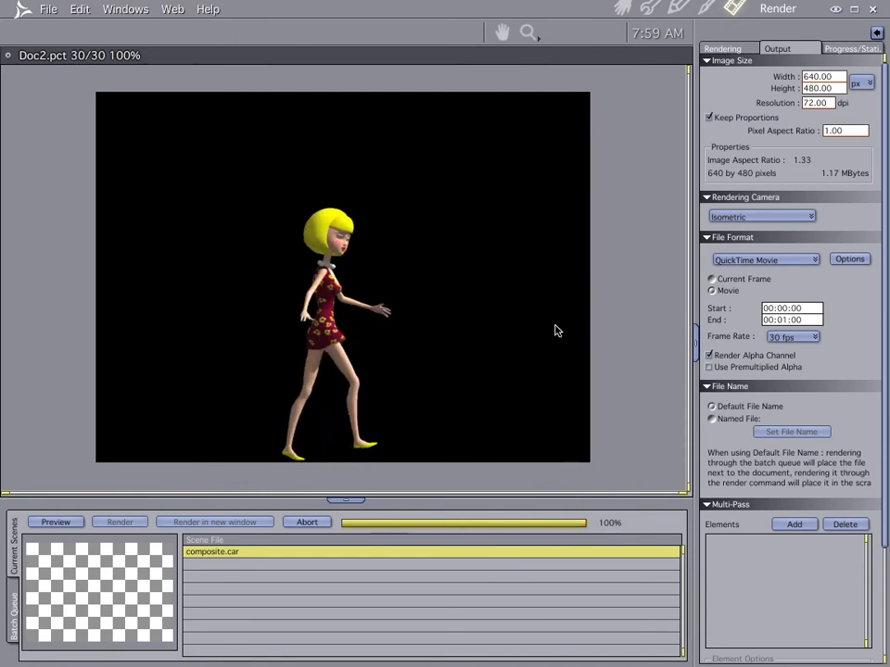
- Save the rendered movie to the Desktop as gingerstrolin with the Animation compression type
{"action": "left_click", "coordinate": [47, 10]}
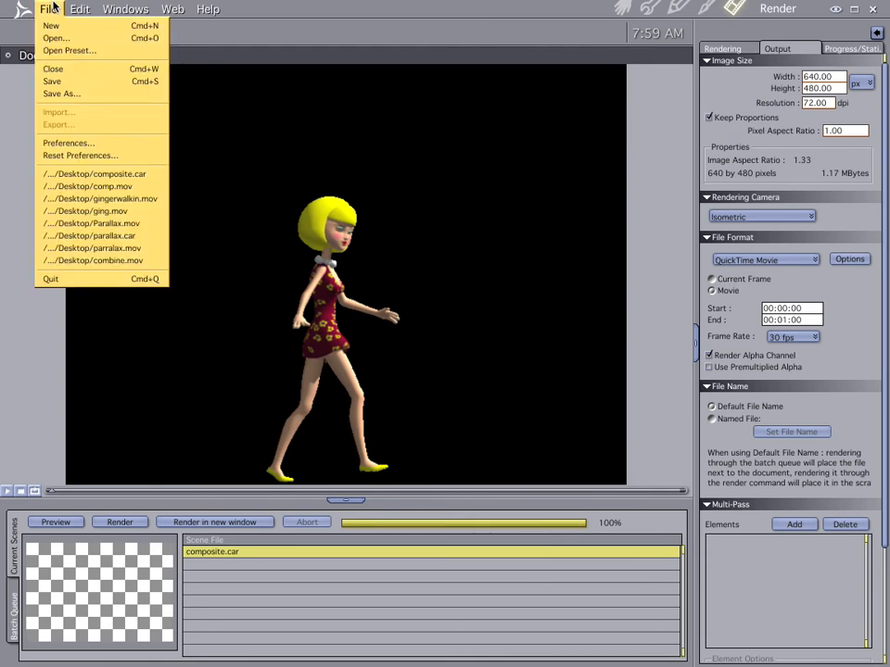
{"action": "left_click", "coordinate": [72, 95]}
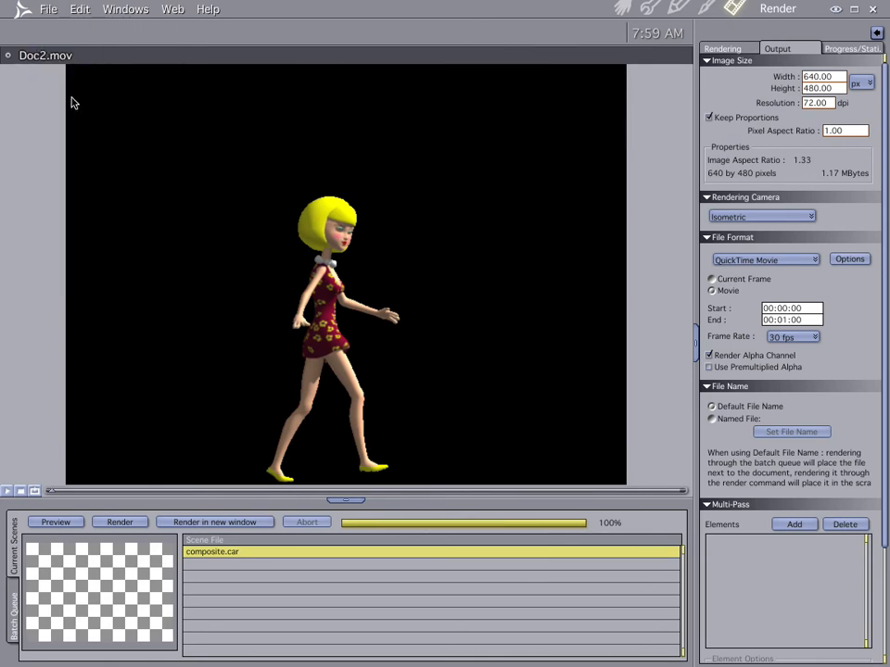
{"action": "left_click", "coordinate": [266, 393]}
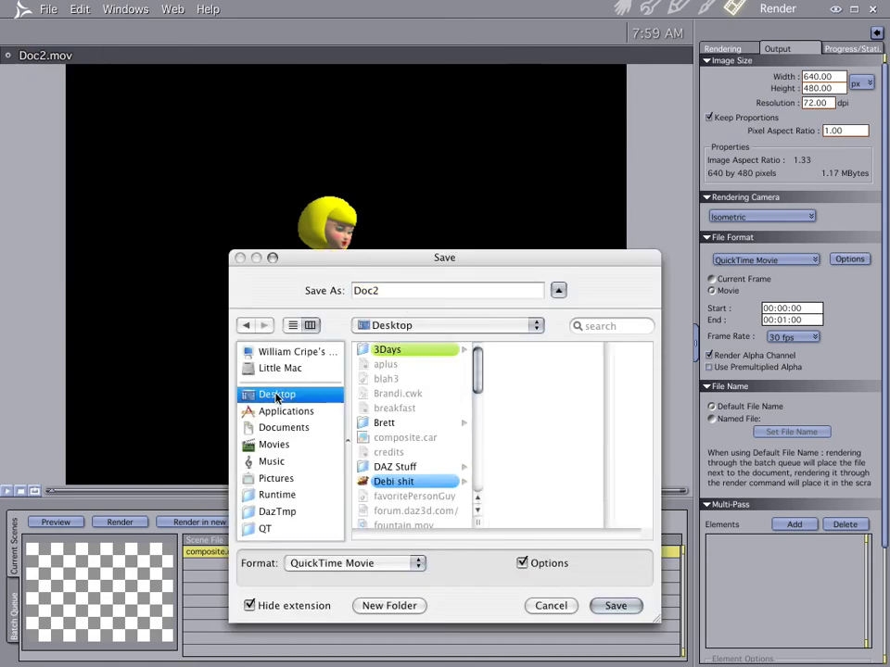
{"action": "left_click_drag", "start_coordinate": [405, 297], "coordinate": [288, 288]}
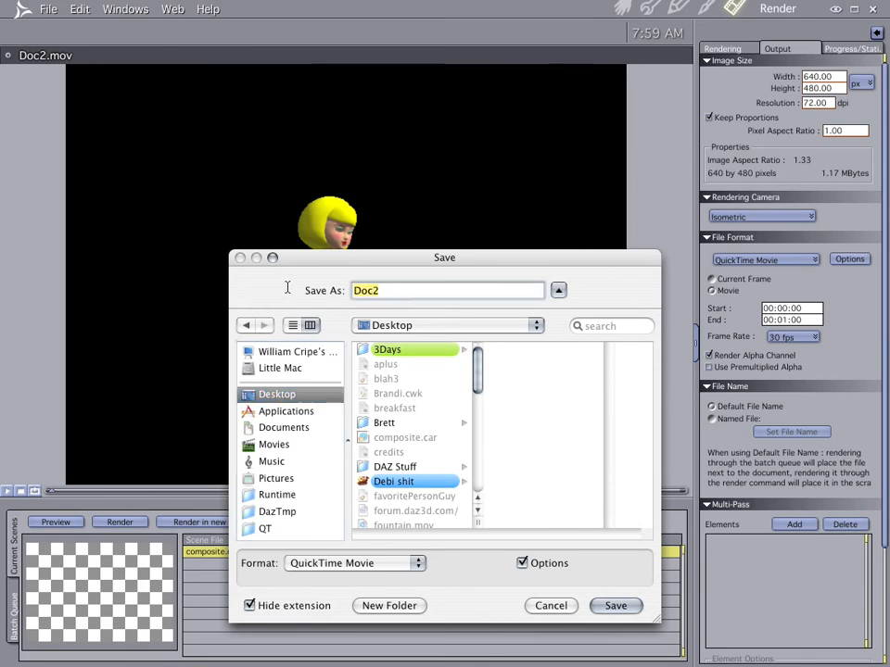
{"action": "type", "text": "gingerstrolin"}
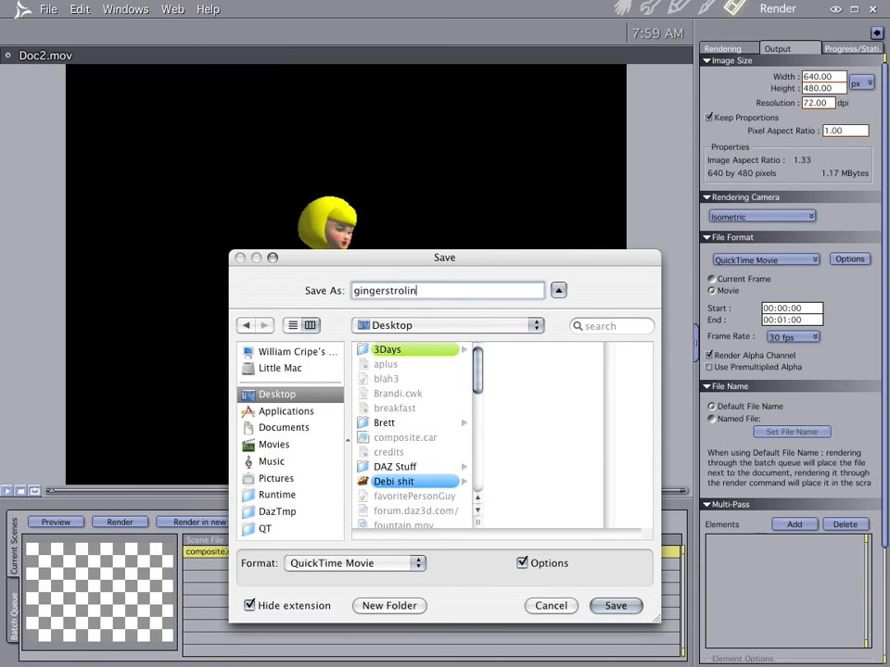
{"action": "key", "text": "Return"}
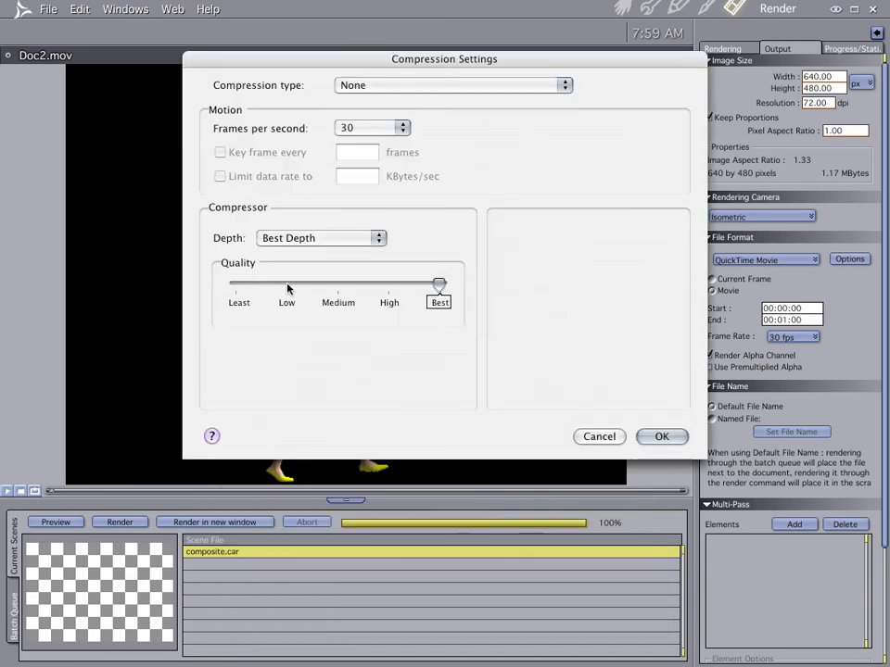
{"action": "left_click", "coordinate": [424, 85]}
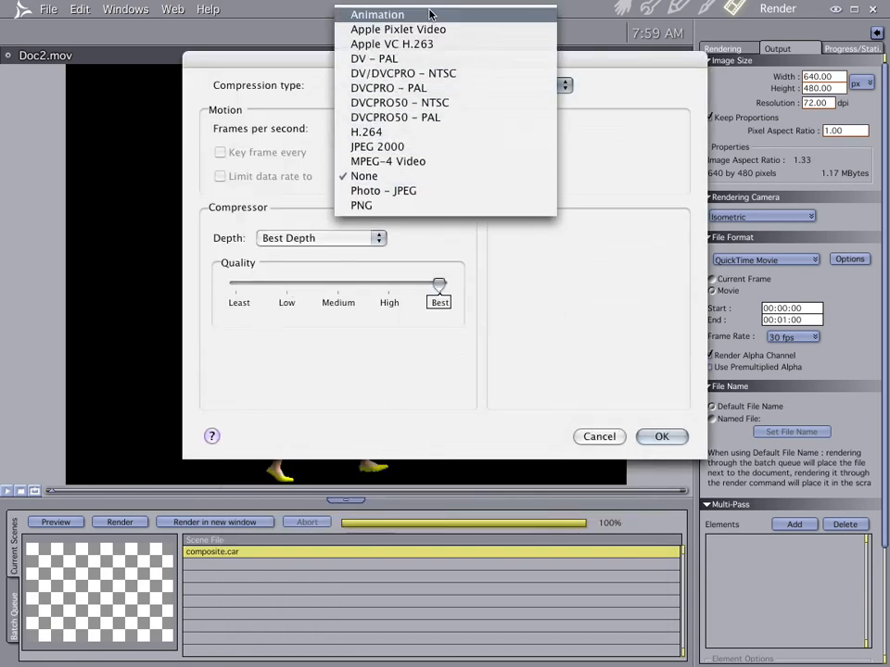
{"action": "left_click", "coordinate": [431, 11]}
{"action": "left_click", "coordinate": [674, 436]}
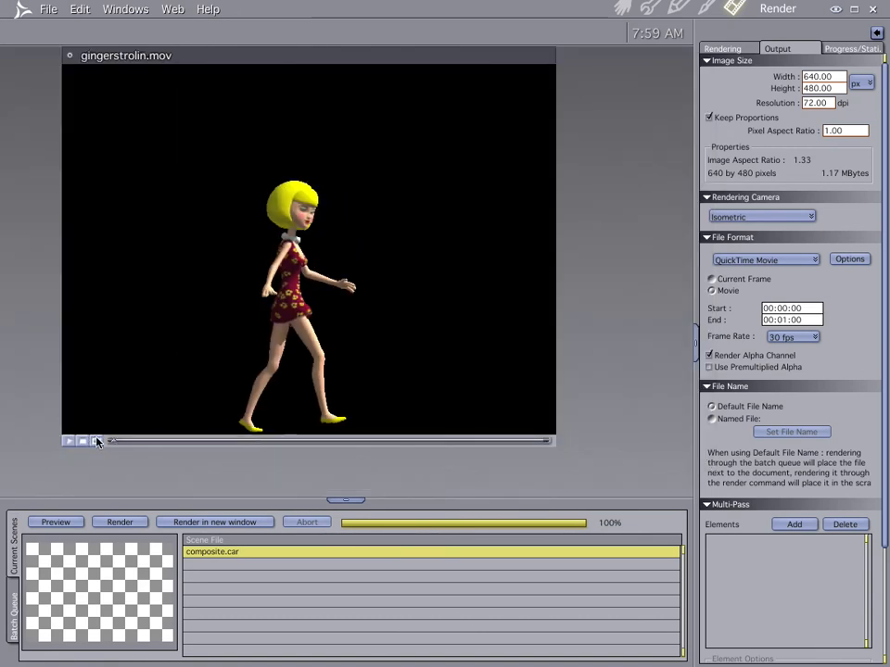
- Play the saved gingerstrolin movie in a loop and close its window
{"action": "left_click", "coordinate": [96, 441]}
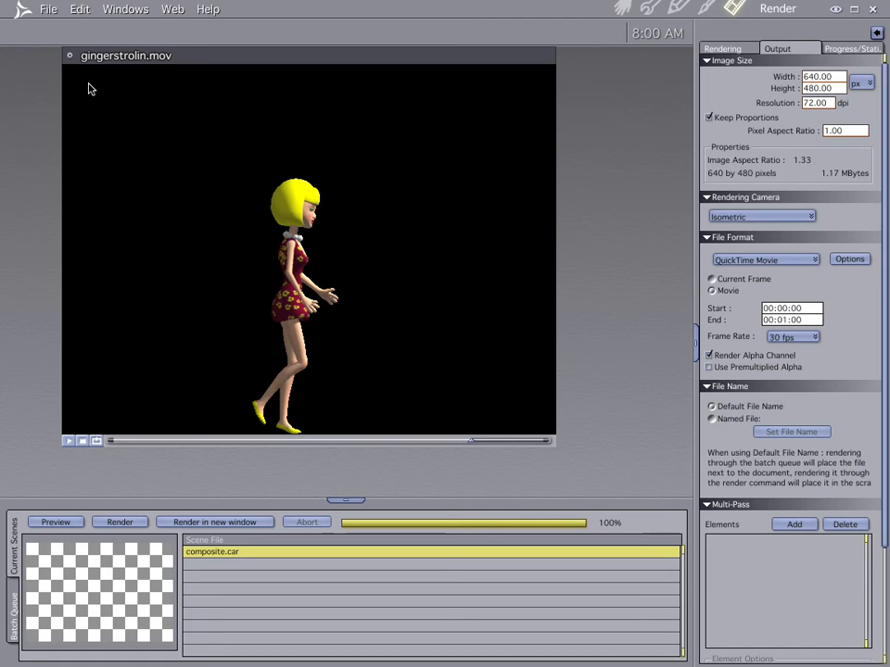
{"action": "left_click", "coordinate": [70, 57]}
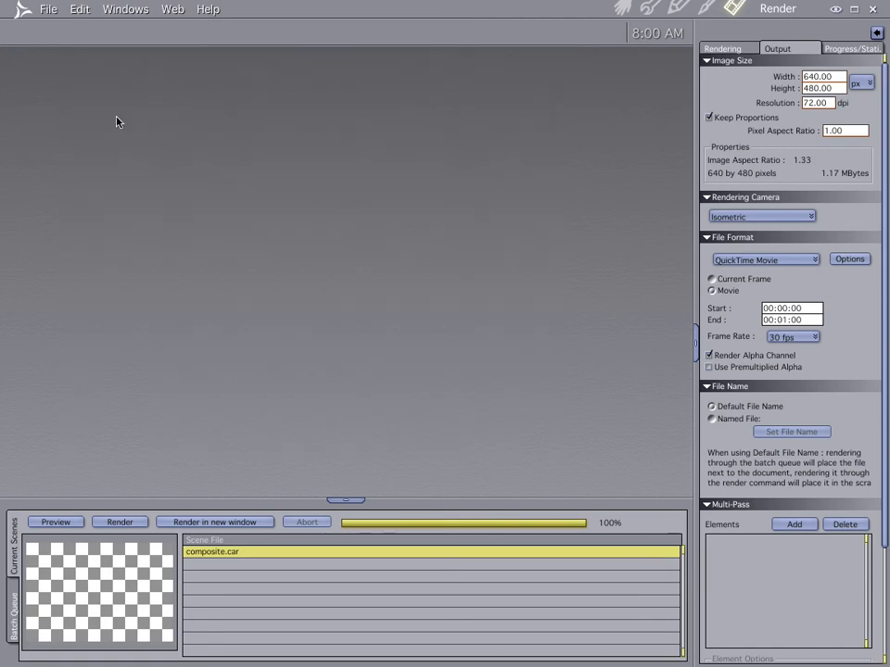
- Return to the Assemble room and set the scene's backdrop type to Map
{"action": "left_click", "coordinate": [619, 7]}
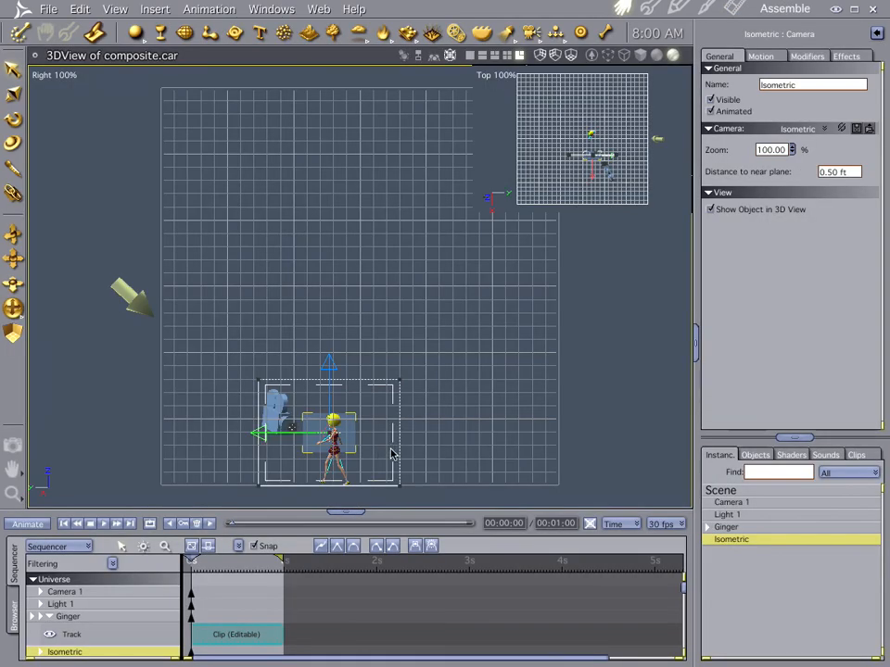
{"action": "left_click", "coordinate": [720, 491]}
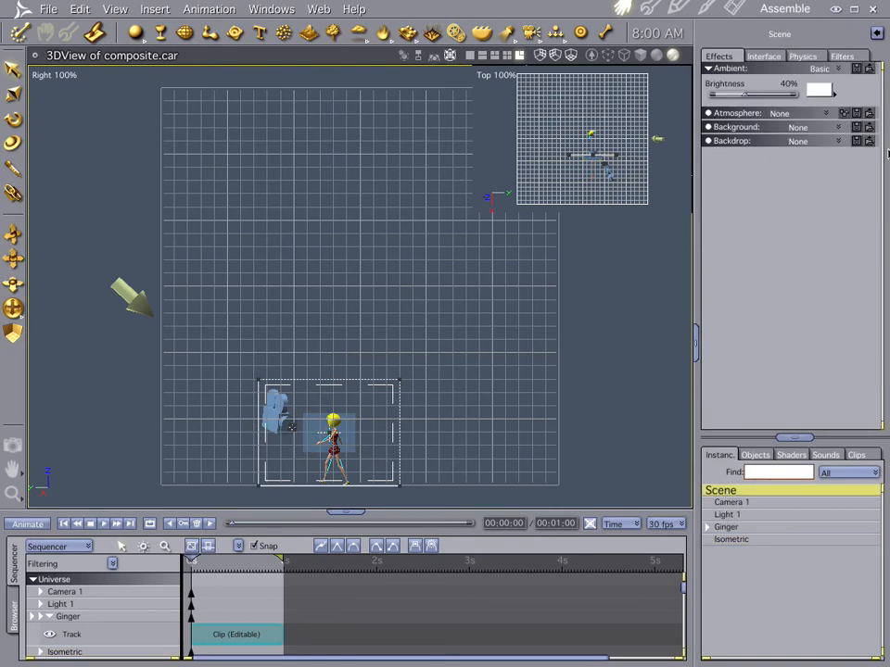
{"action": "left_click", "coordinate": [839, 141]}
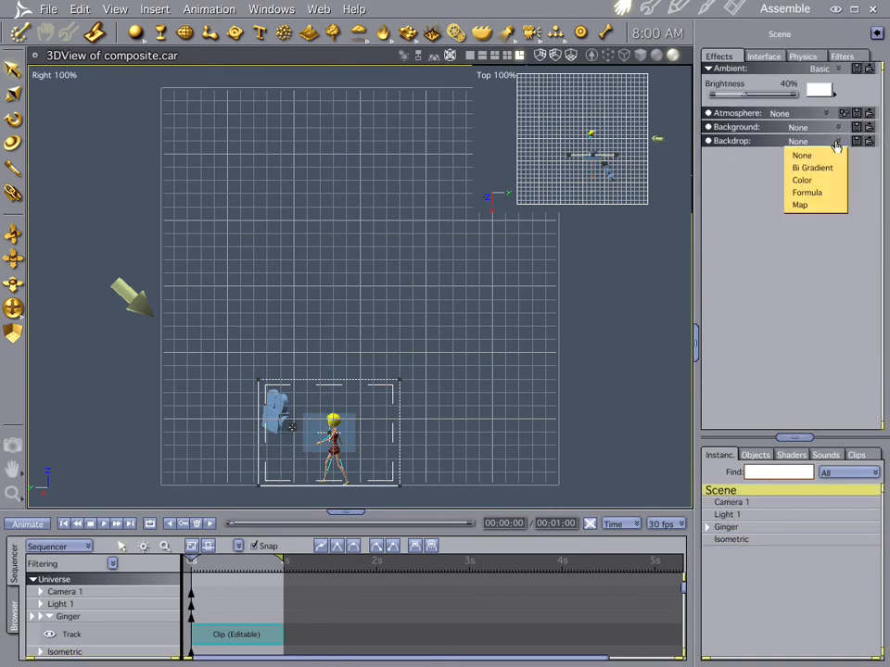
{"action": "left_click", "coordinate": [825, 205]}
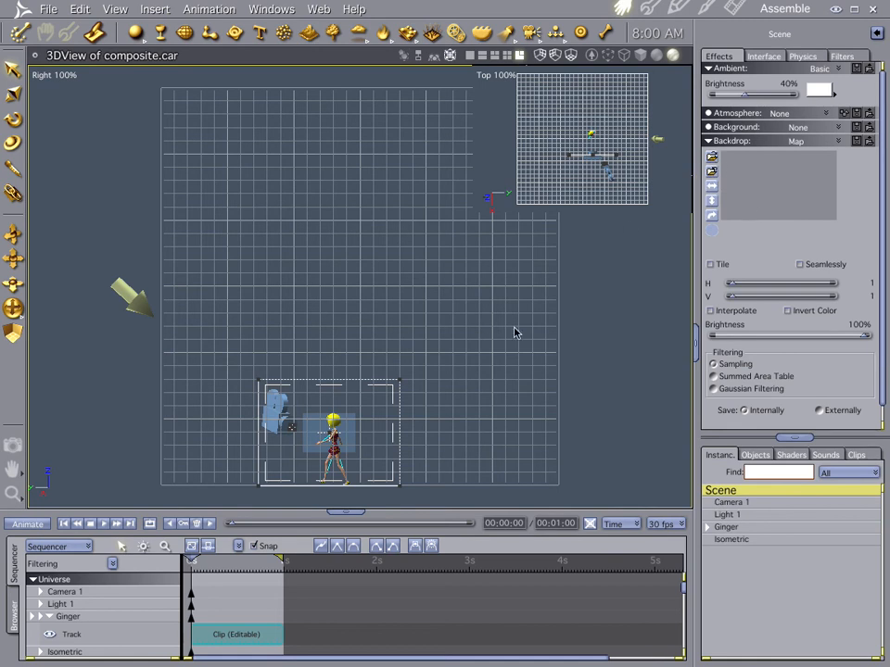
- Delete the Ginger figure from the scene and insert a plane primitive facing the Right view
{"action": "left_click", "coordinate": [728, 528]}
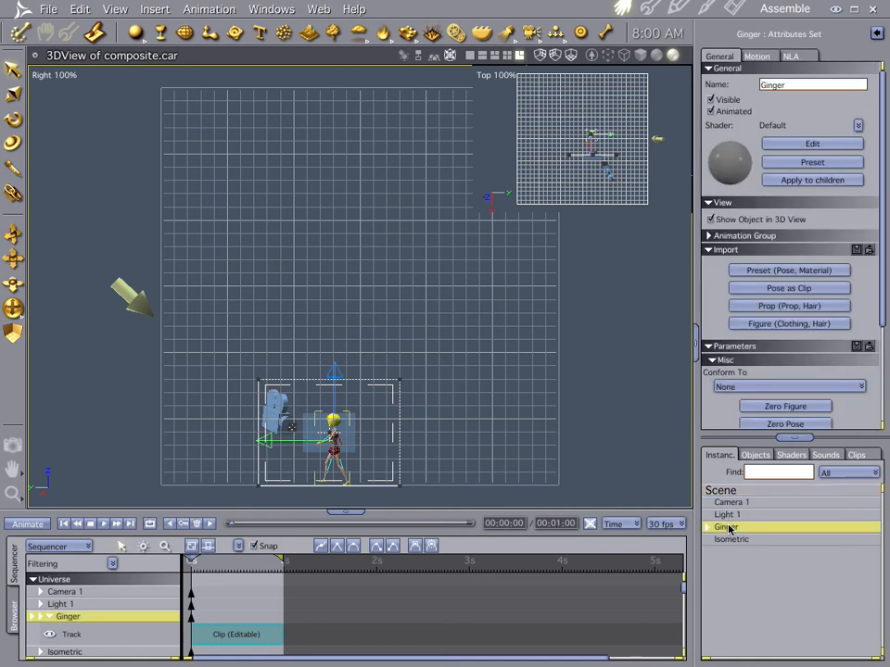
{"action": "key", "text": "Delete"}
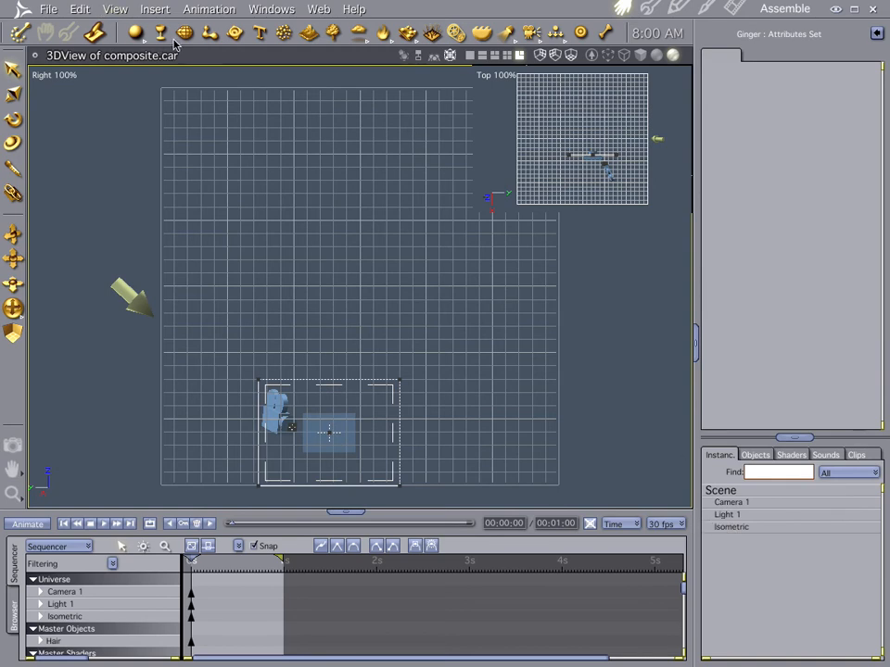
{"action": "left_click", "coordinate": [135, 32]}
{"action": "left_click_drag", "start_coordinate": [134, 183], "coordinate": [352, 358]}
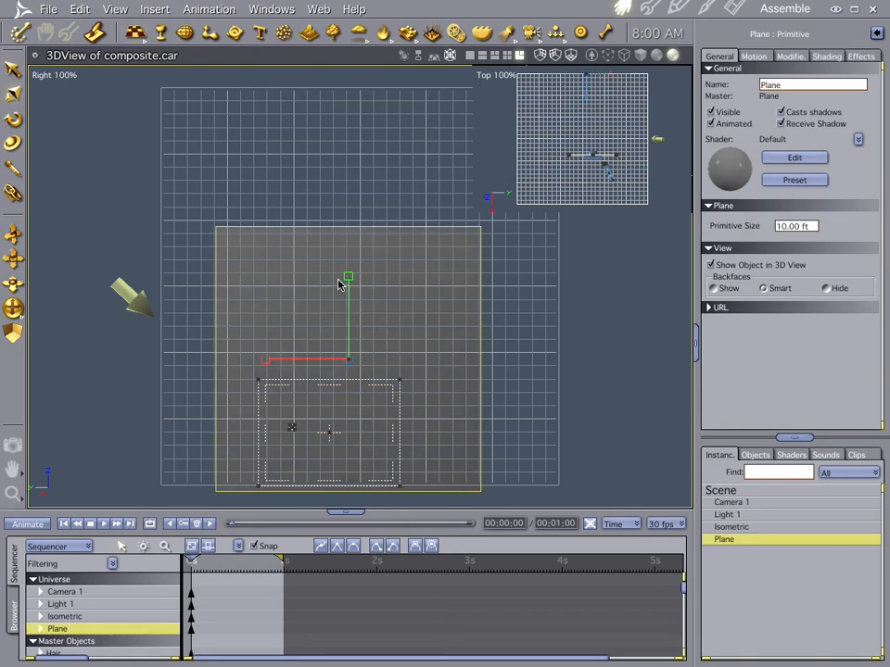
- Scale the plane down to a small landscape rectangle and move it into the lower middle of the Isometric camera's frame
{"action": "left_click_drag", "start_coordinate": [349, 278], "coordinate": [318, 359], "text": "shift"}
{"action": "left_click_drag", "start_coordinate": [348, 278], "coordinate": [348, 291]}
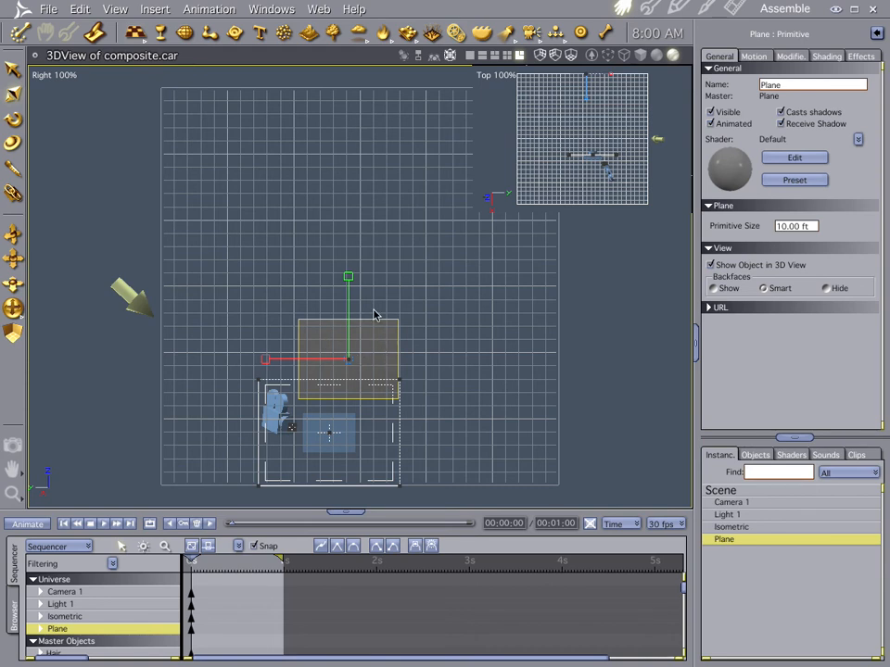
{"action": "left_click", "coordinate": [344, 277]}
{"action": "left_click_drag", "start_coordinate": [342, 289], "coordinate": [346, 360]}
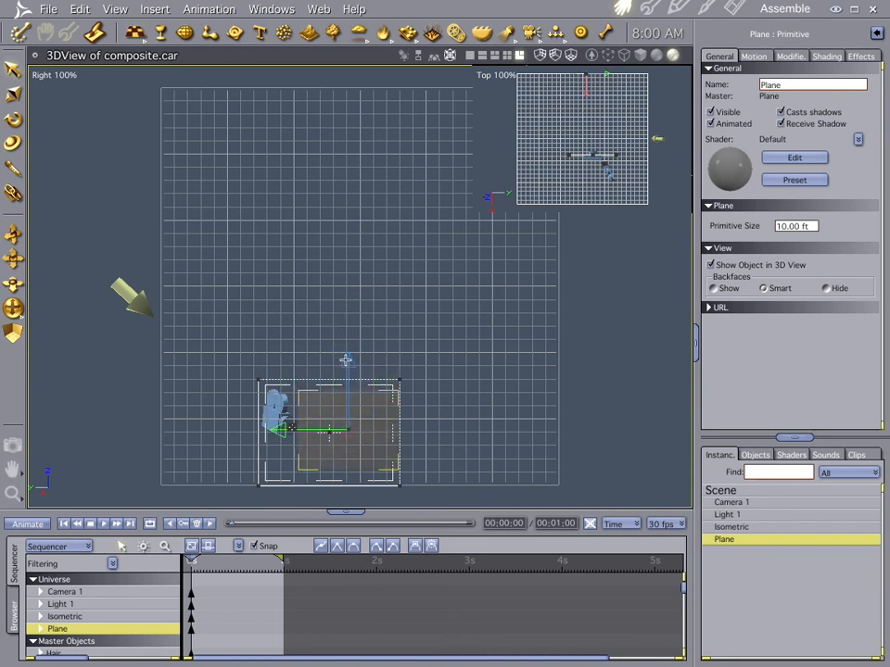
{"action": "left_click_drag", "start_coordinate": [277, 431], "coordinate": [244, 433]}
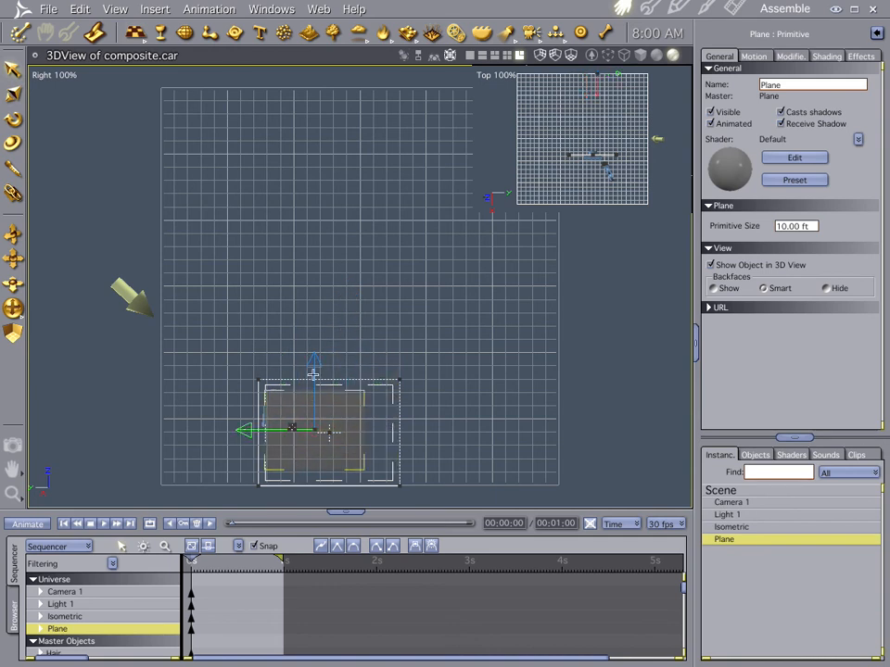
{"action": "left_click_drag", "start_coordinate": [313, 366], "coordinate": [313, 377]}
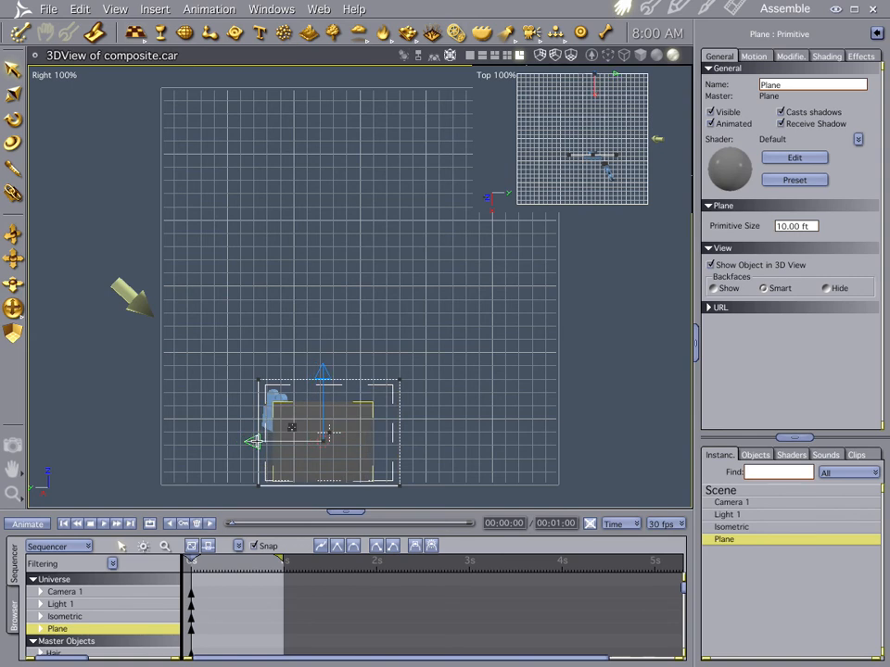
{"action": "left_click", "coordinate": [590, 56]}
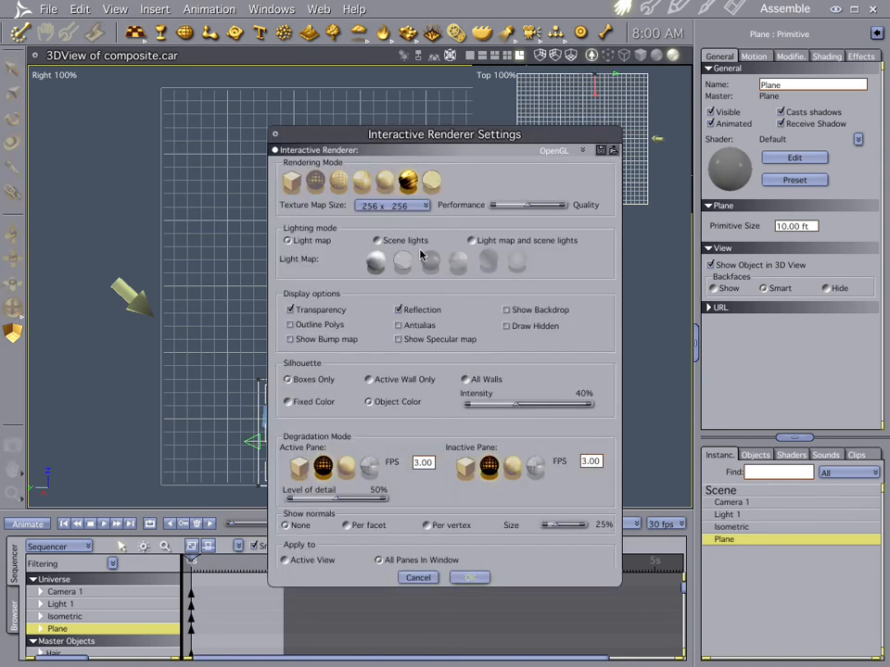
{"action": "left_click", "coordinate": [419, 577]}
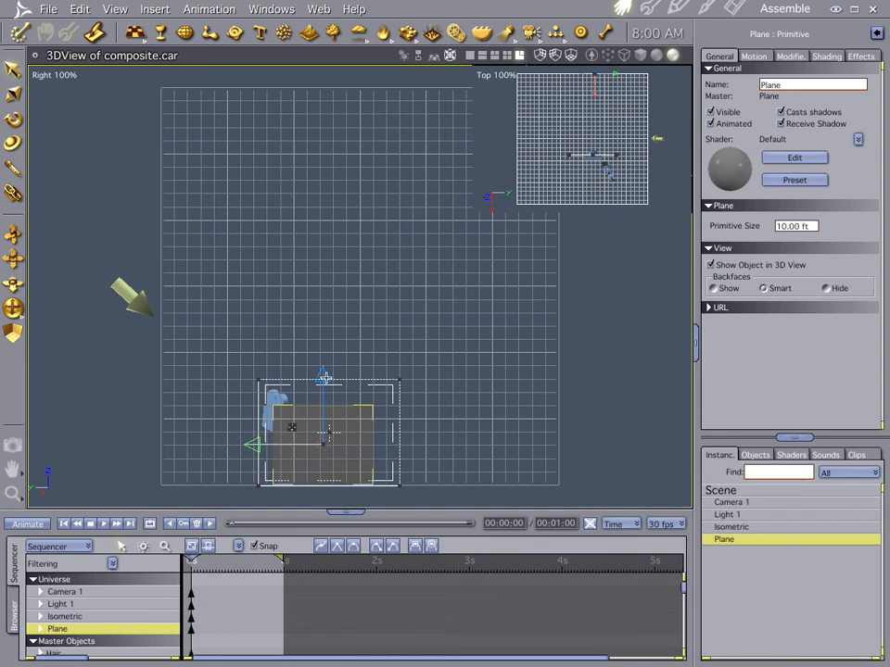
{"action": "left_click_drag", "start_coordinate": [252, 445], "coordinate": [259, 444]}
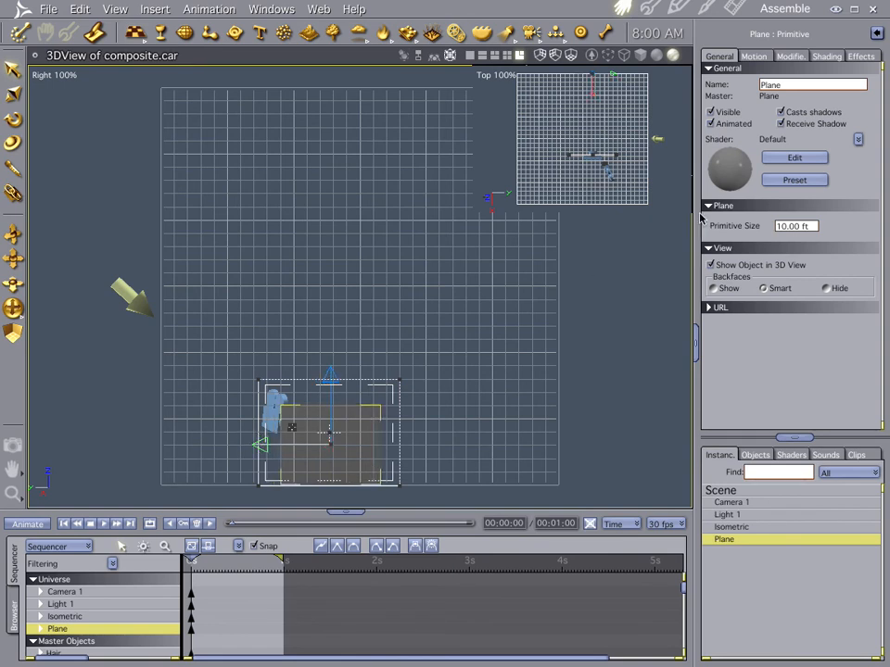
- Set the color channel of the plane's shader to a texture map and load gingerstrolin.mov from the Desktop
{"action": "left_click", "coordinate": [794, 158]}
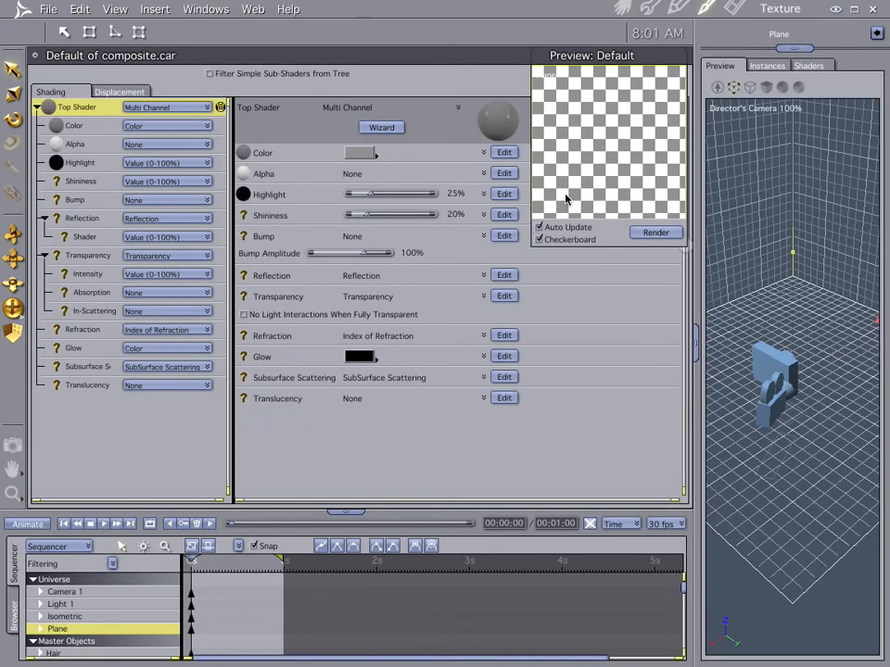
{"action": "left_click", "coordinate": [80, 128]}
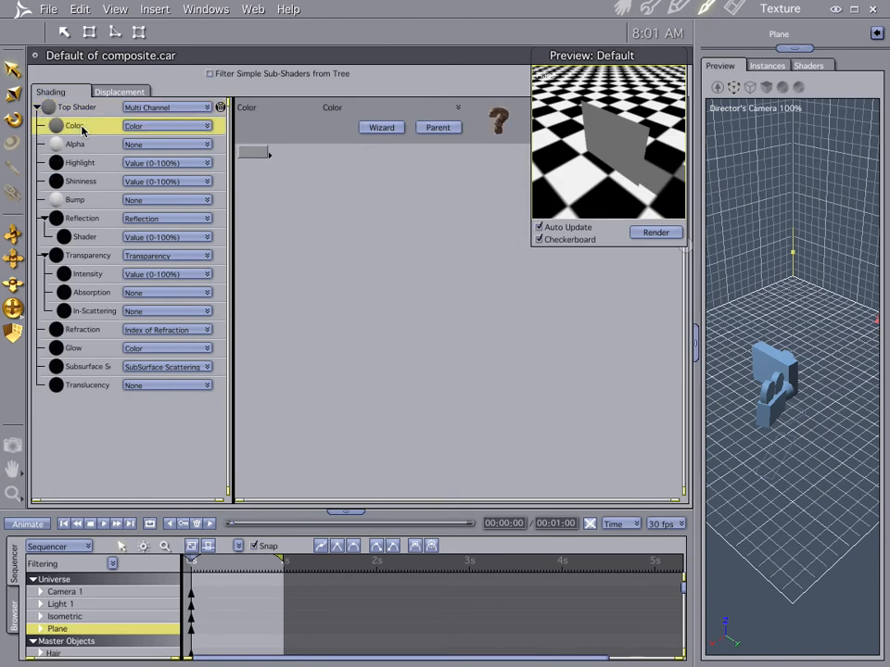
{"action": "left_click", "coordinate": [180, 127]}
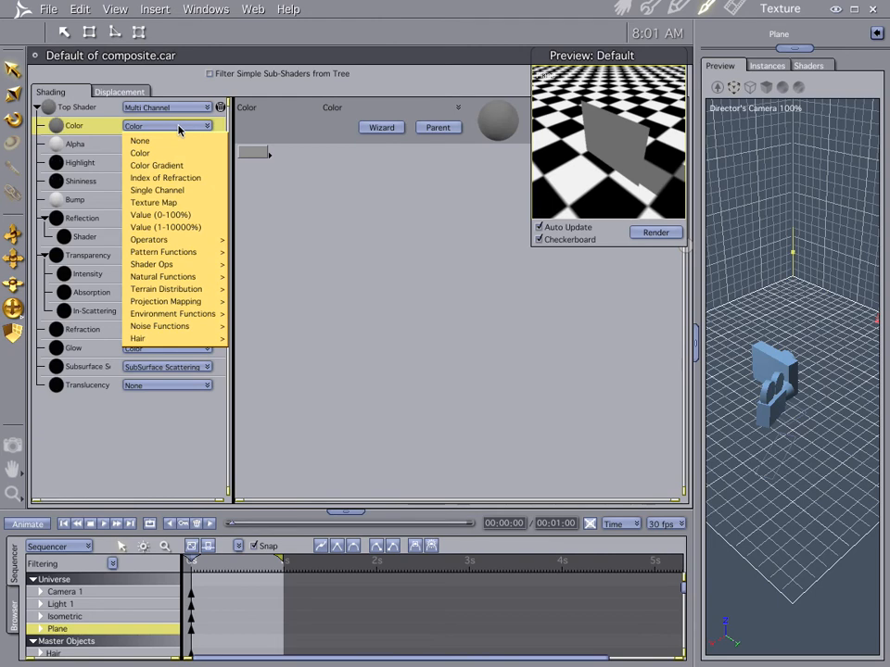
{"action": "left_click", "coordinate": [179, 202]}
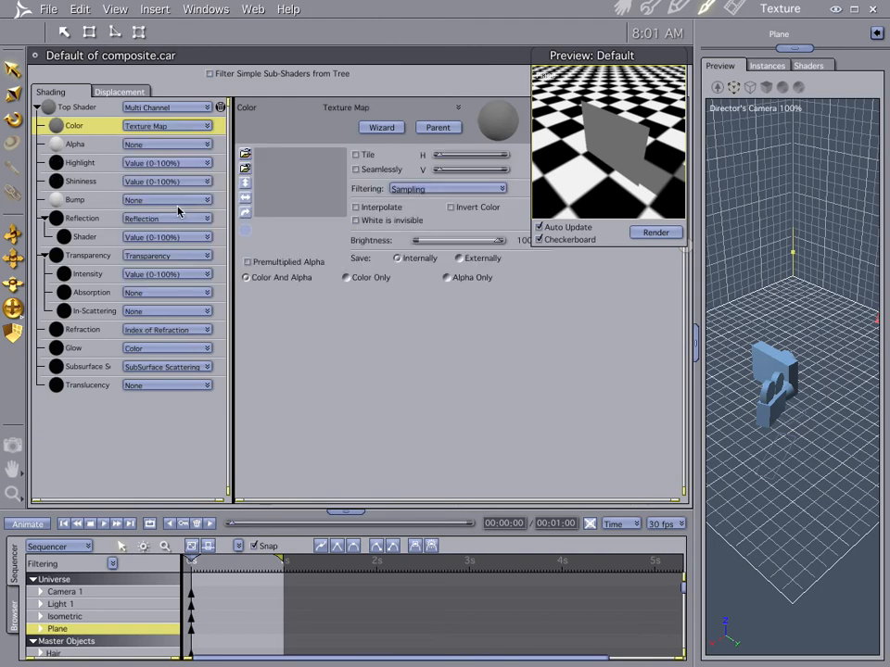
{"action": "left_click", "coordinate": [247, 154]}
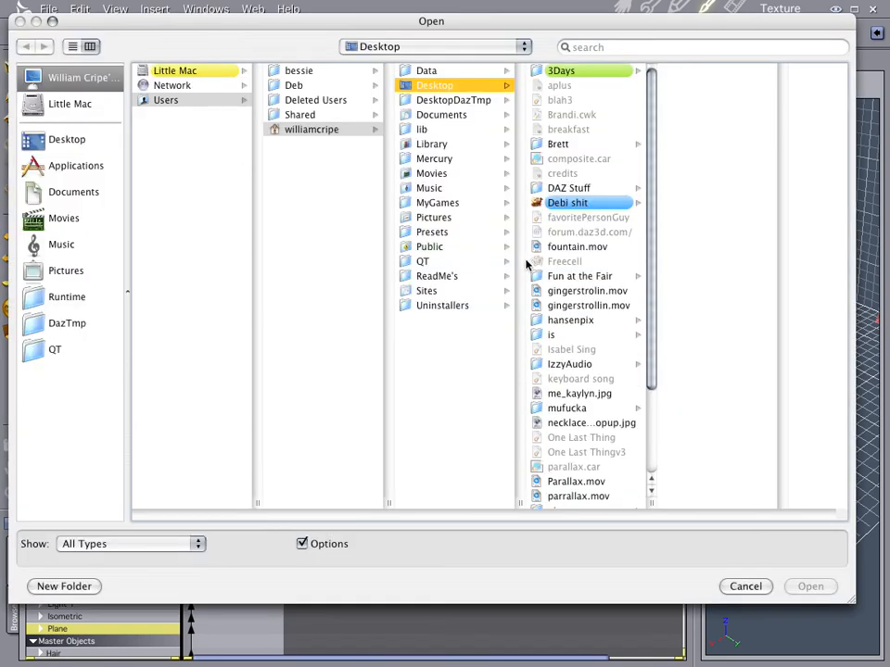
{"action": "left_click", "coordinate": [619, 293]}
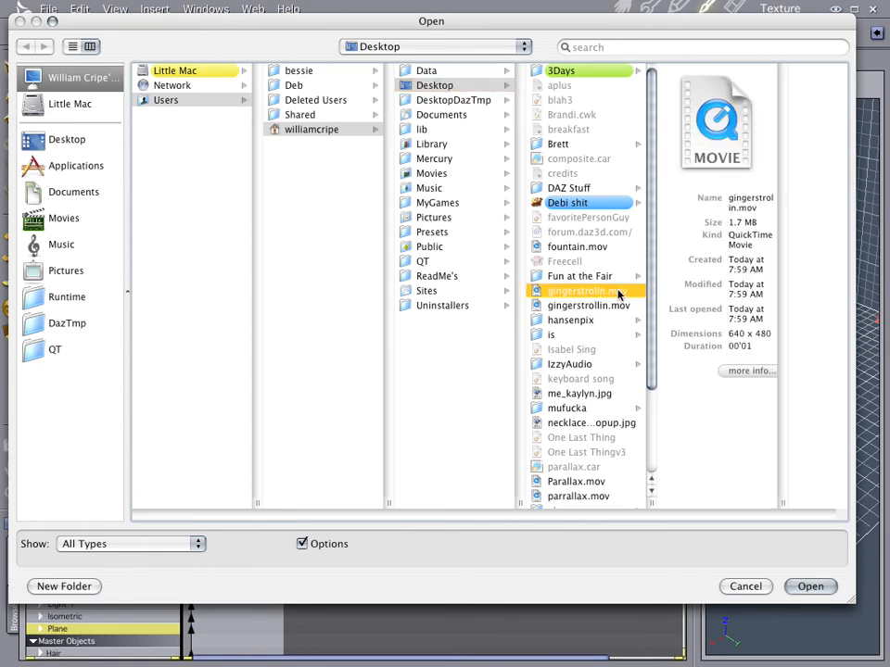
{"action": "left_click", "coordinate": [809, 586]}
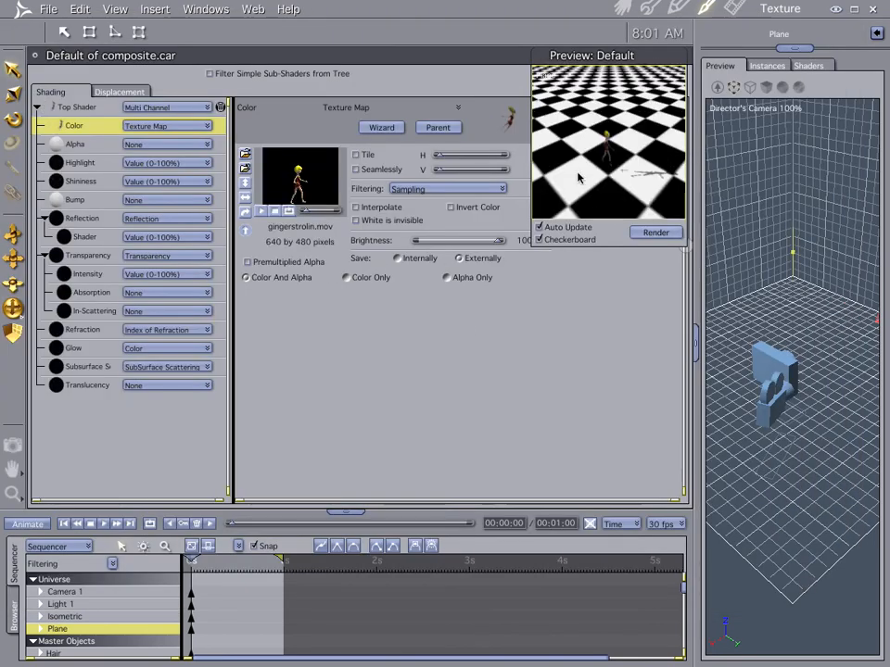
- Turn off alpha channel rendering for the QuickTime movie output and start rendering the scene from the Isometric camera
{"action": "left_click", "coordinate": [623, 8]}
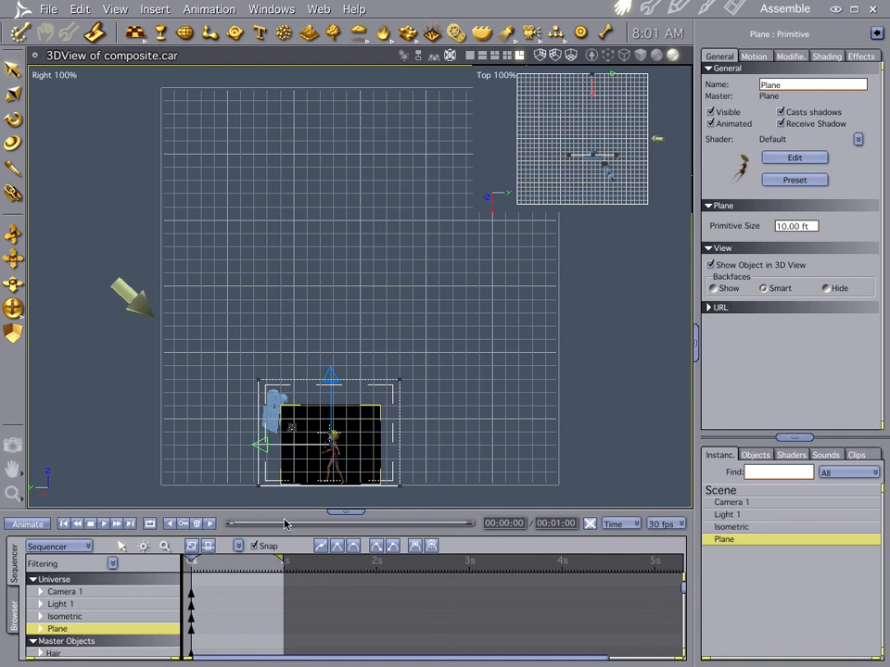
{"action": "left_click", "coordinate": [734, 9]}
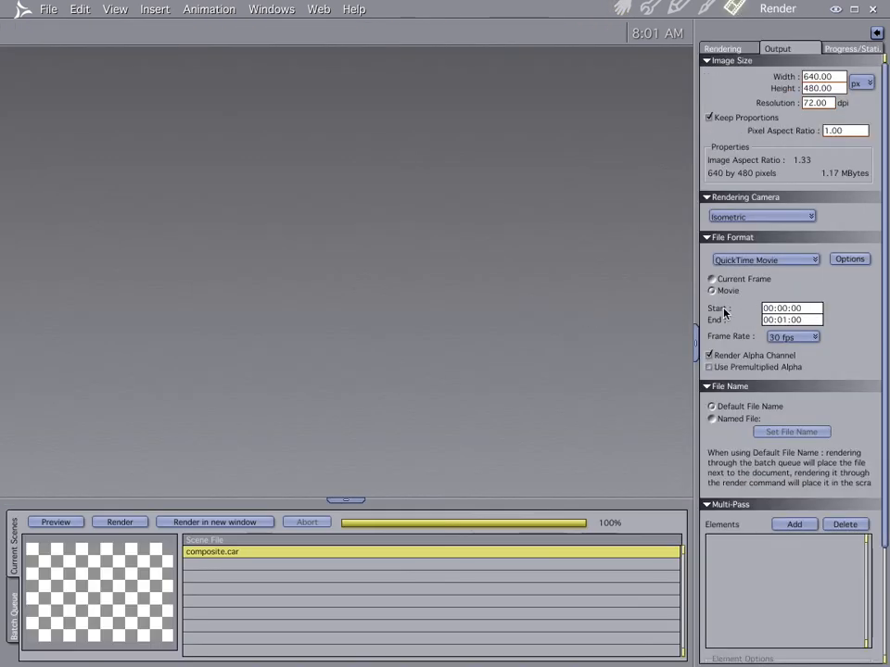
{"action": "left_click", "coordinate": [709, 356]}
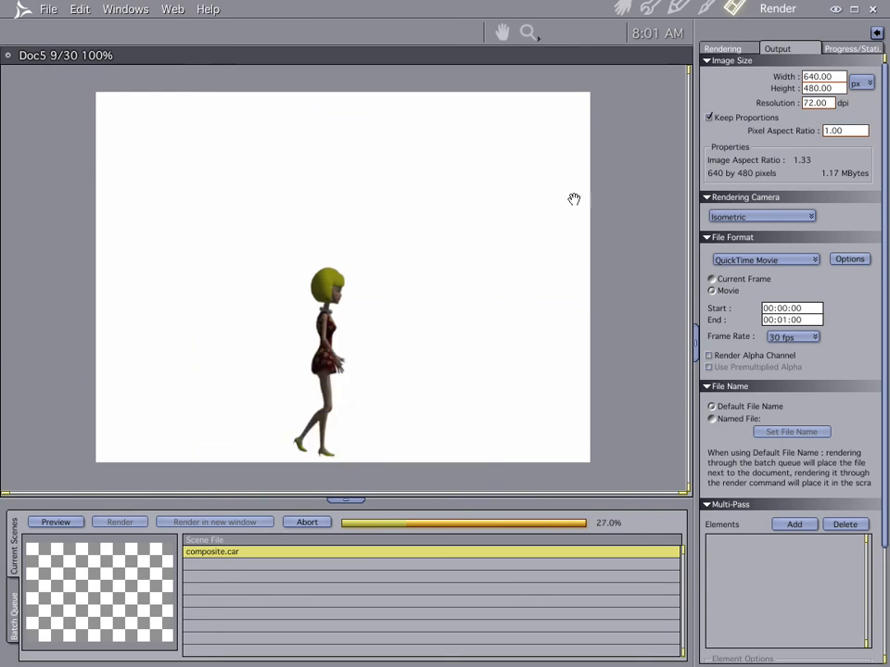
- Abort the running movie render and close the partial movie without saving
{"action": "left_click", "coordinate": [630, 6]}
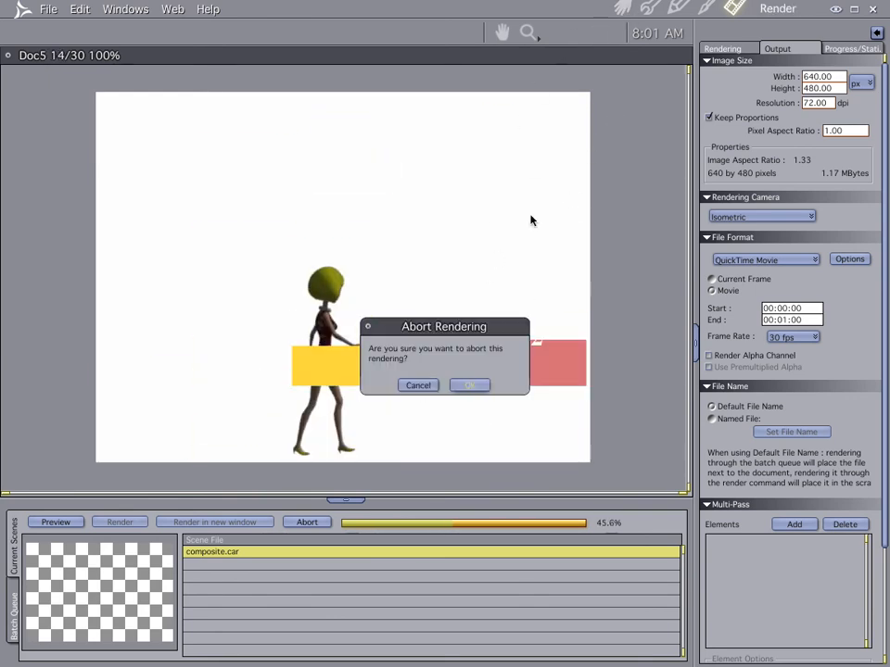
{"action": "left_click", "coordinate": [471, 387]}
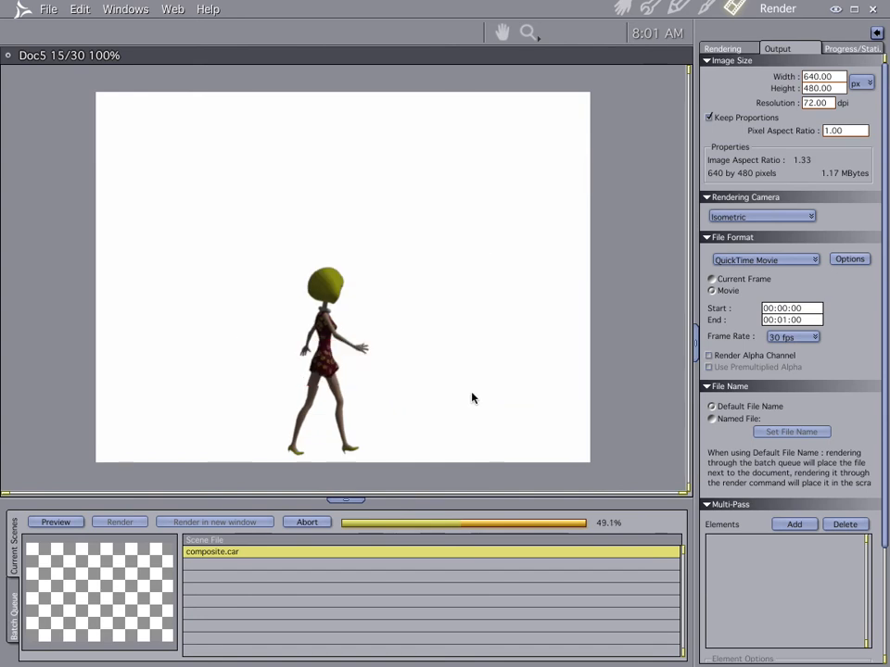
{"action": "left_click", "coordinate": [8, 55]}
{"action": "left_click", "coordinate": [393, 388]}
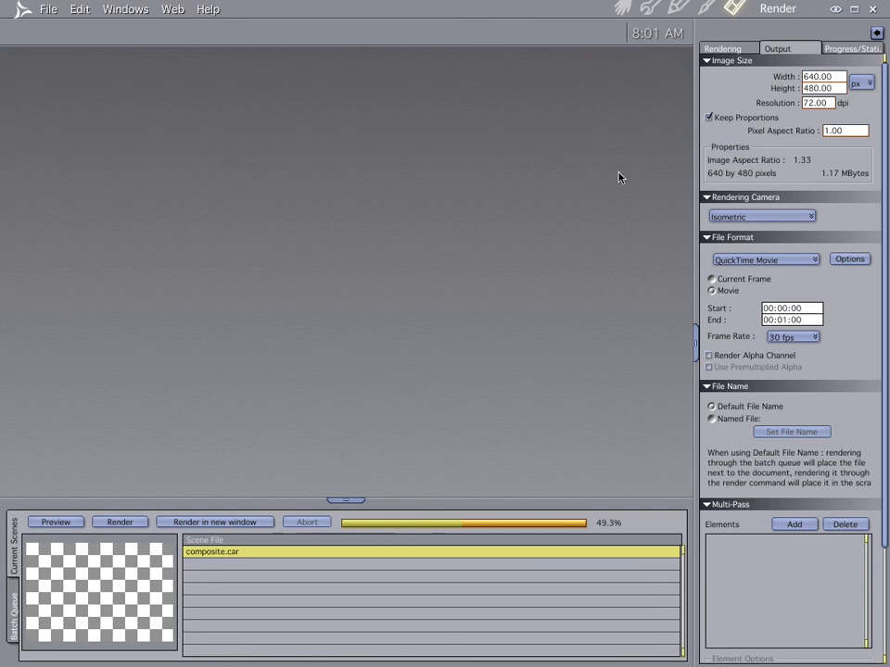
- Load parrallax.mov from the Desktop as the scene's backdrop map
{"action": "left_click", "coordinate": [620, 7]}
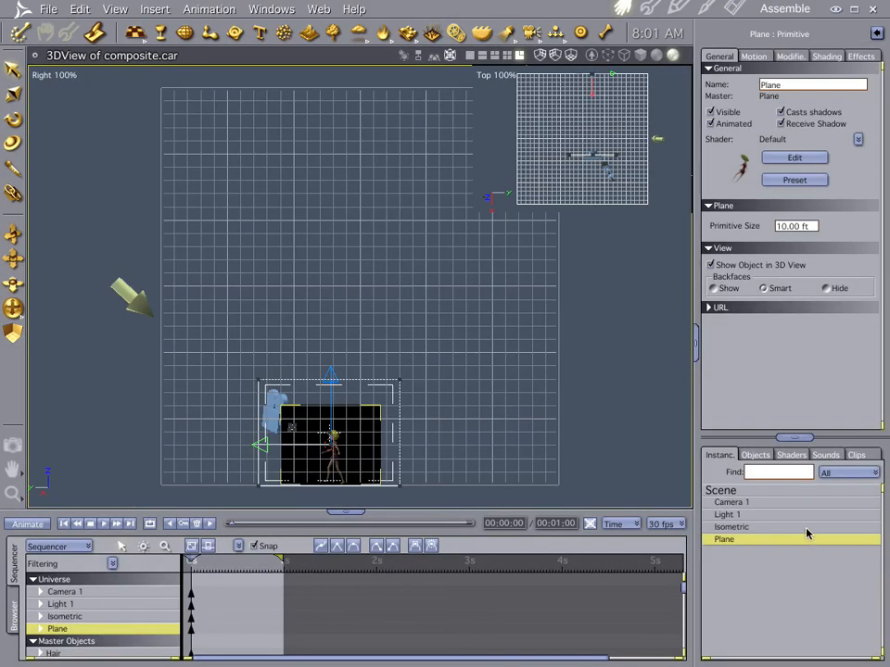
{"action": "left_click", "coordinate": [748, 491]}
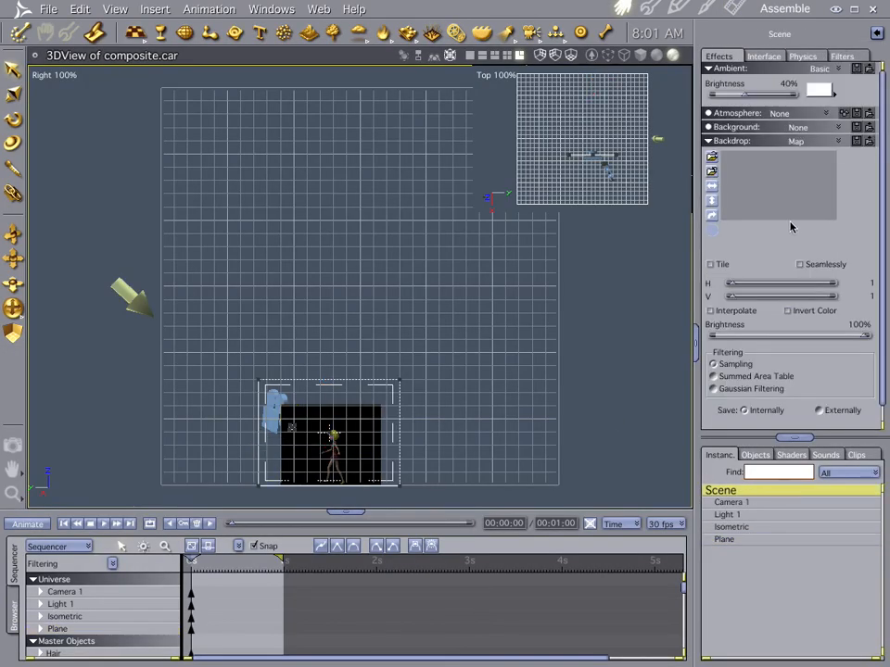
{"action": "left_click", "coordinate": [710, 158]}
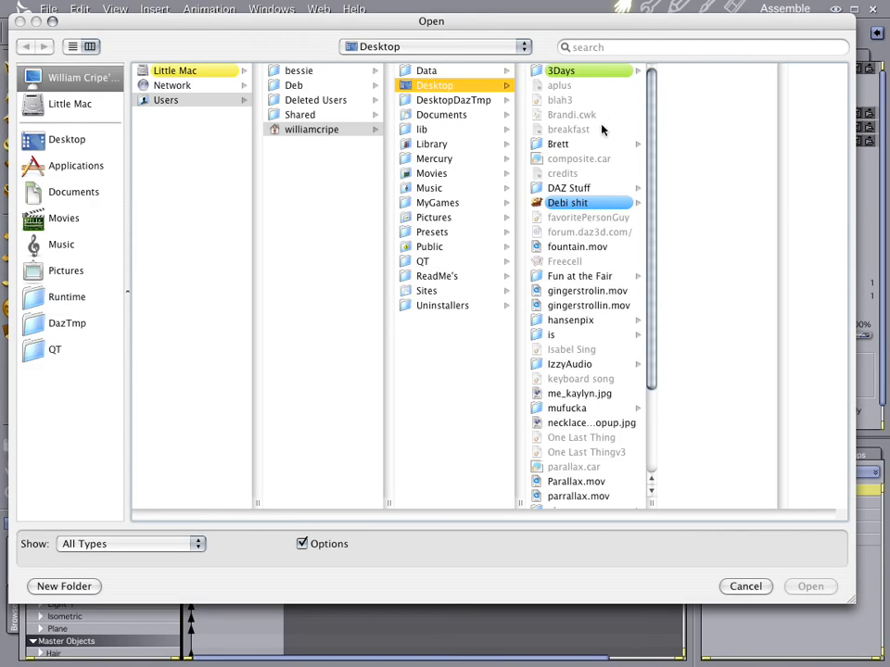
{"action": "scroll", "coordinate": [644, 186], "scroll_direction": "down", "scroll_amount": 4}
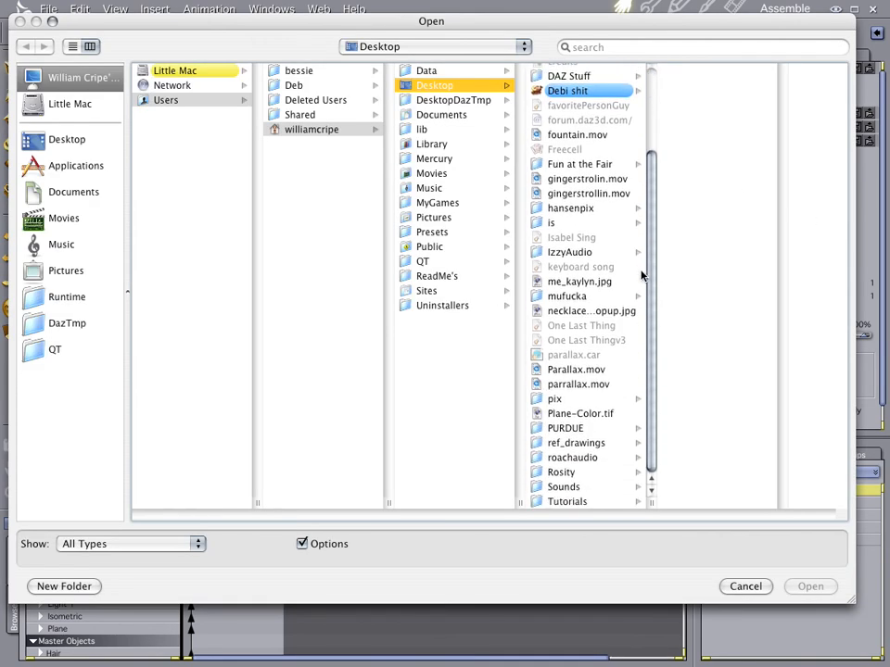
{"action": "left_click", "coordinate": [588, 385]}
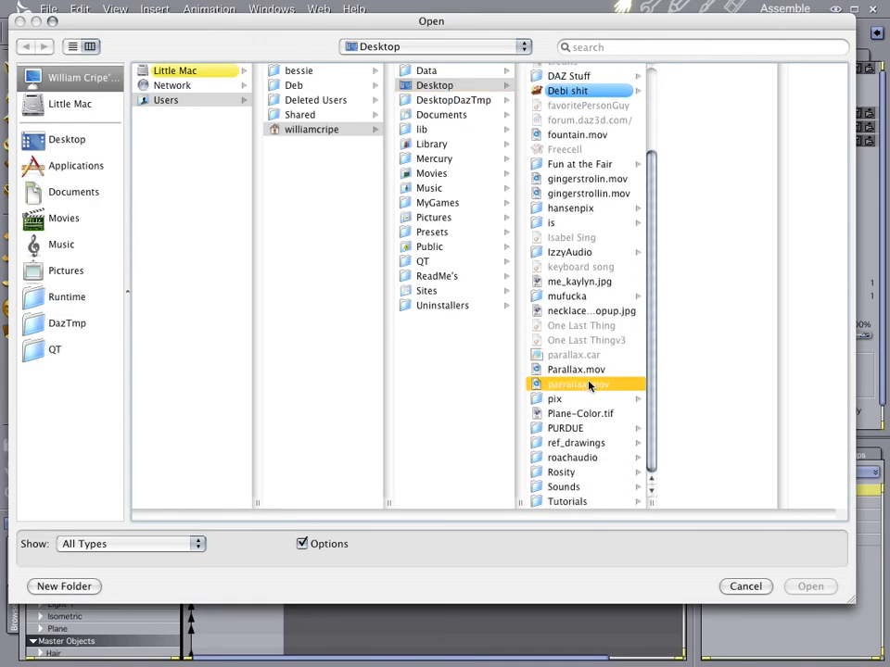
{"action": "left_click", "coordinate": [810, 587]}
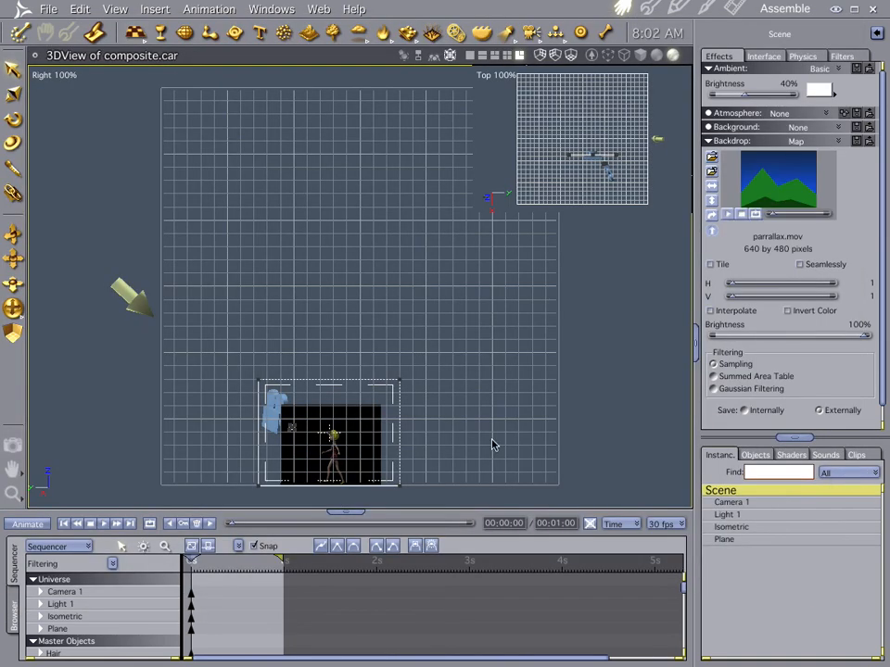
- Render the current frame as a test still, and raise the scene's ambient brightness to 100%
{"action": "left_click", "coordinate": [735, 8]}
{"action": "left_click", "coordinate": [710, 279]}
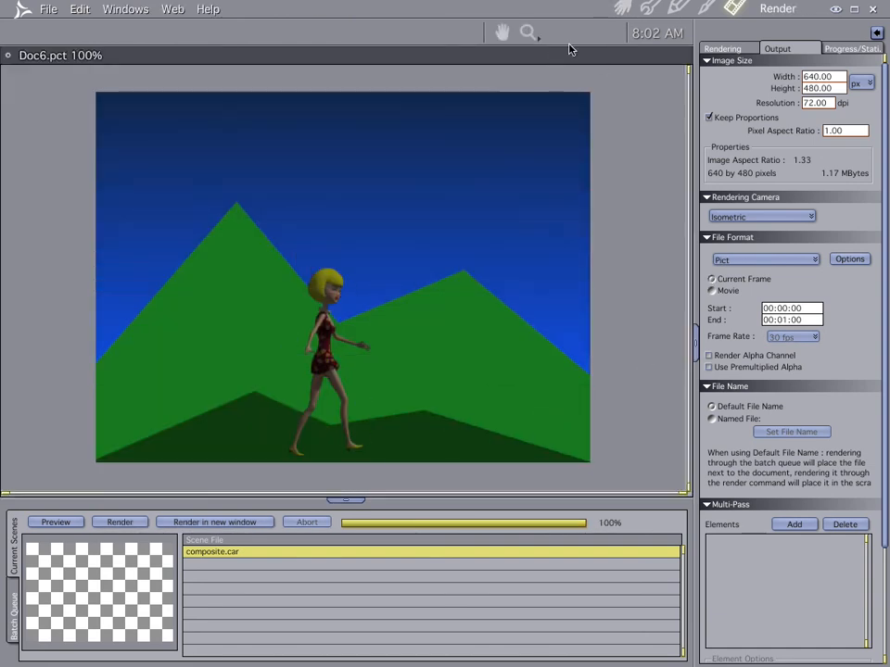
{"action": "left_click", "coordinate": [621, 7]}
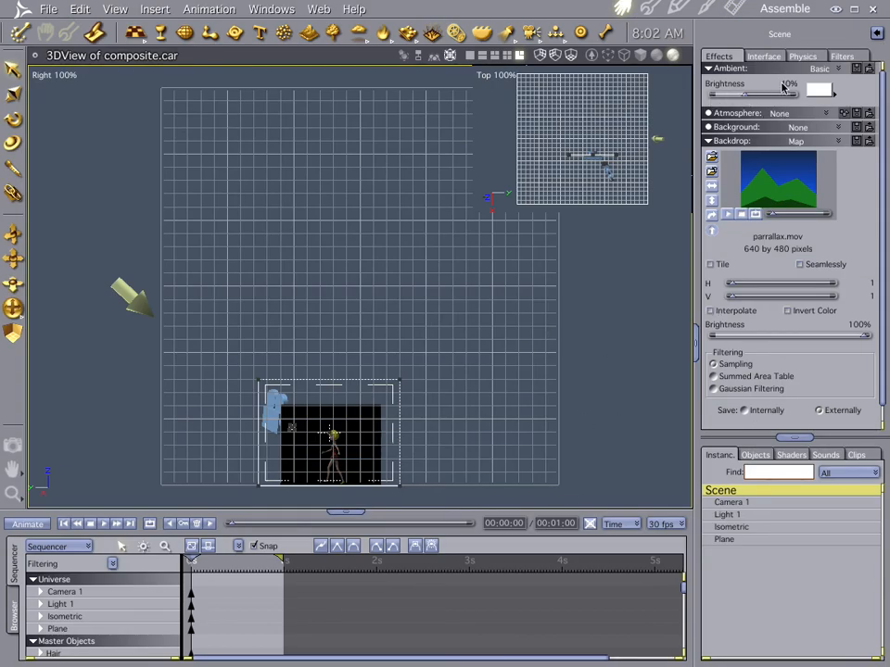
{"action": "left_click_drag", "start_coordinate": [757, 97], "coordinate": [805, 99]}
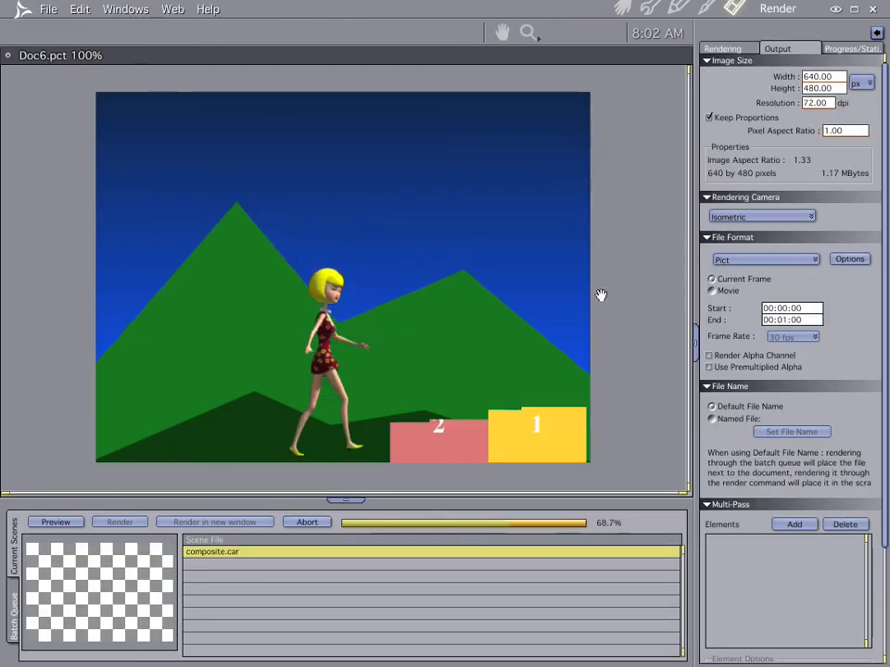
- Move the textured plane down slightly so its lower edge sits just below the Isometric camera's frame
{"action": "left_click", "coordinate": [622, 8]}
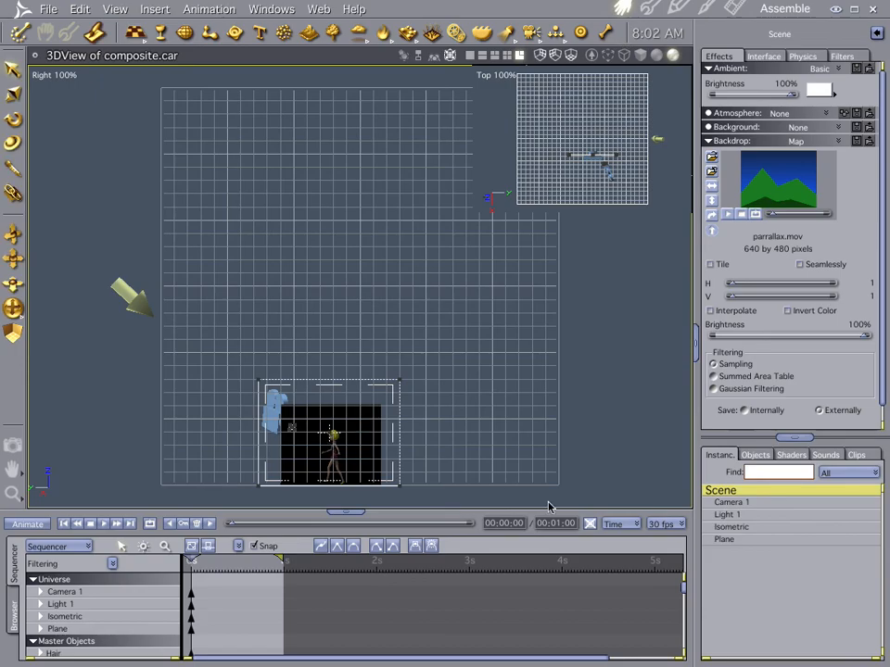
{"action": "left_click", "coordinate": [724, 539]}
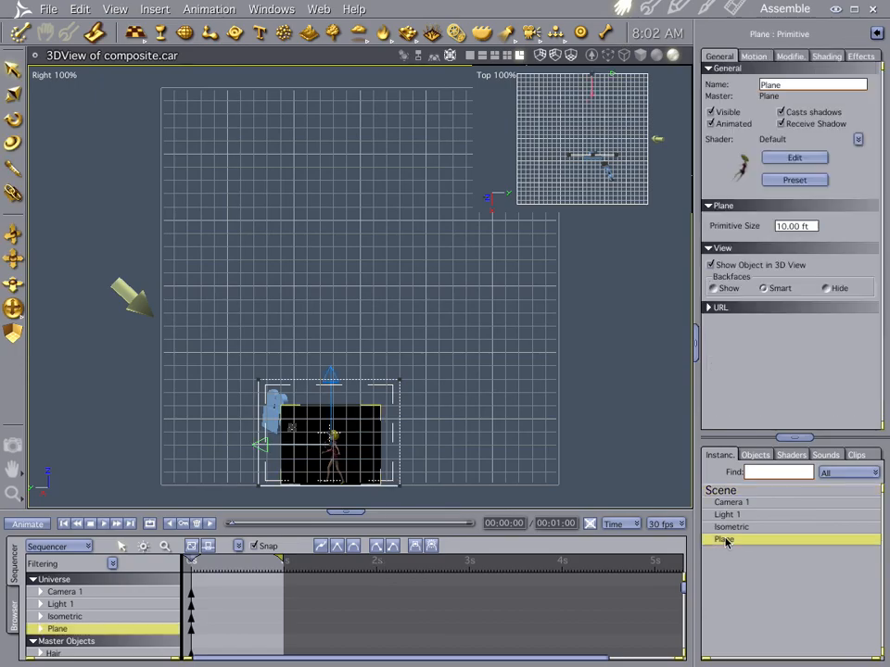
{"action": "left_click_drag", "start_coordinate": [331, 373], "coordinate": [327, 376]}
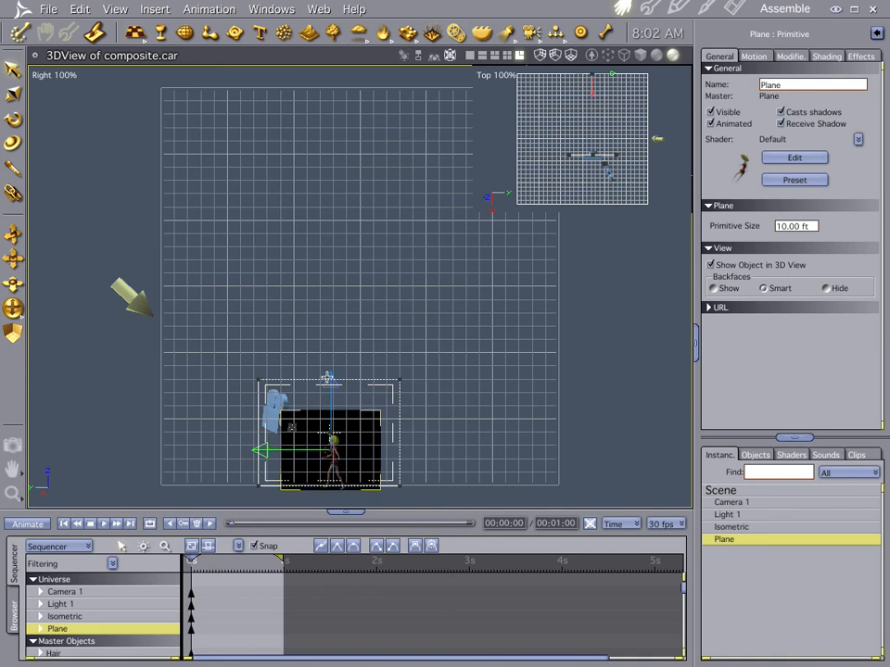
- Switch the render output from the current frame to Movie and start rendering the composited animation
{"action": "left_click", "coordinate": [735, 8]}
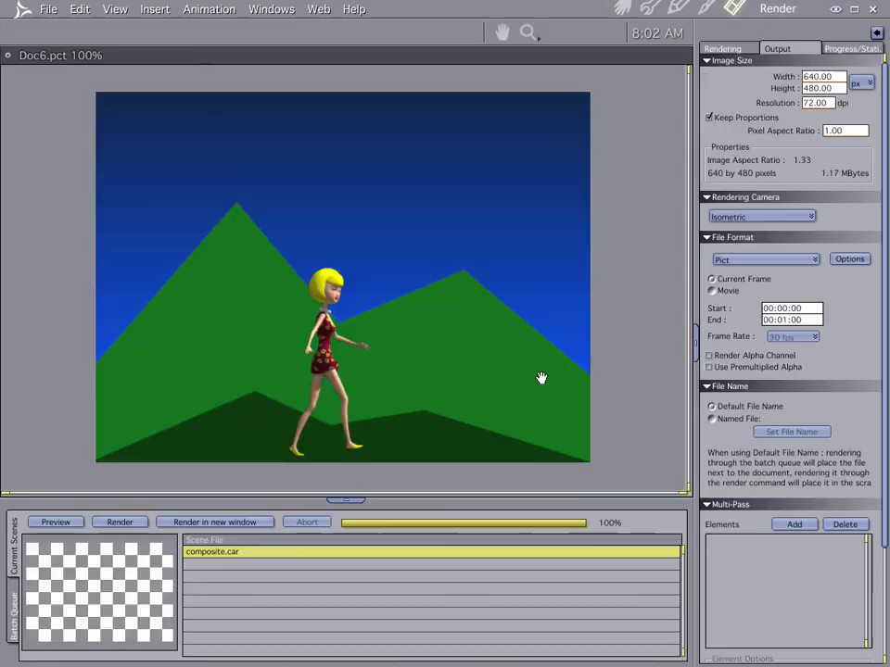
{"action": "left_click", "coordinate": [712, 292]}
{"action": "key", "text": "ctrl+r"}
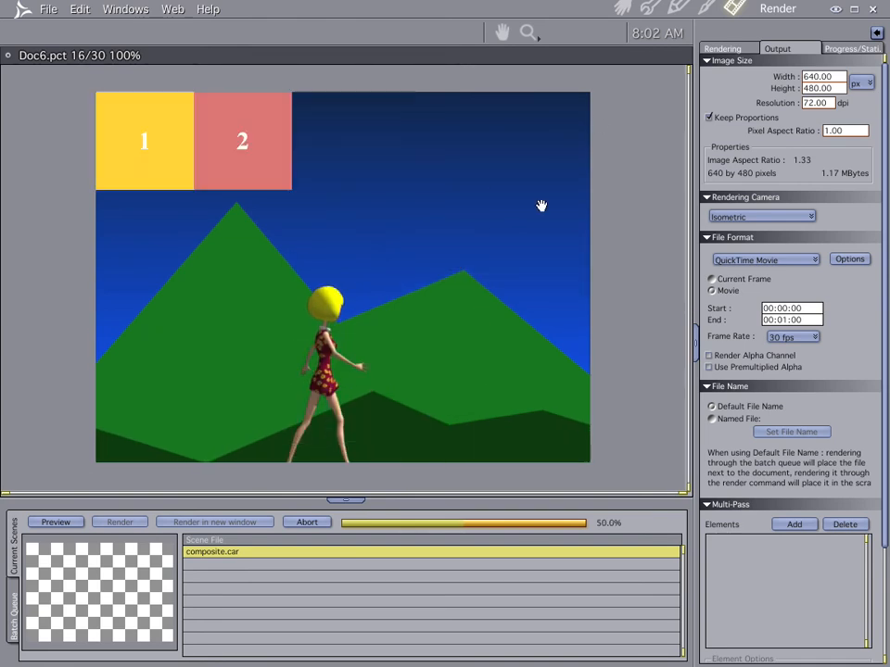
- Stop the composite movie render partway and discard the resulting Doc6.mov
{"action": "key", "text": "Escape"}
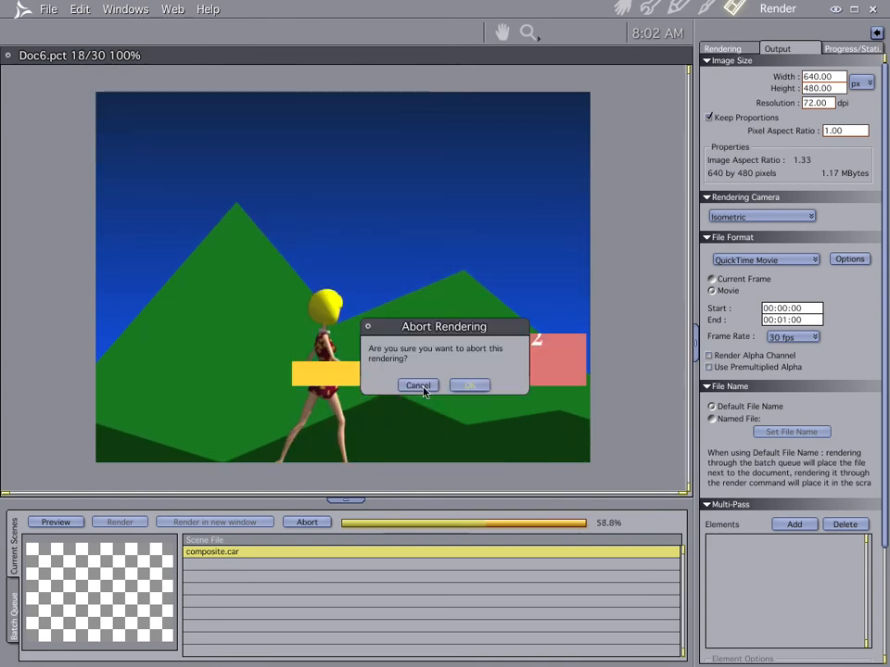
{"action": "left_click", "coordinate": [470, 385]}
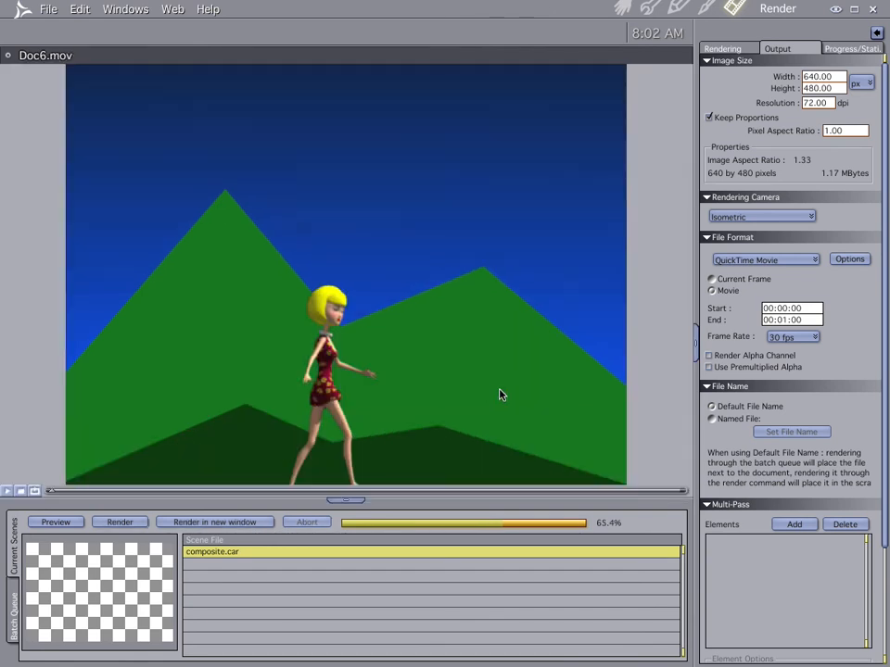
{"action": "left_click", "coordinate": [8, 56]}
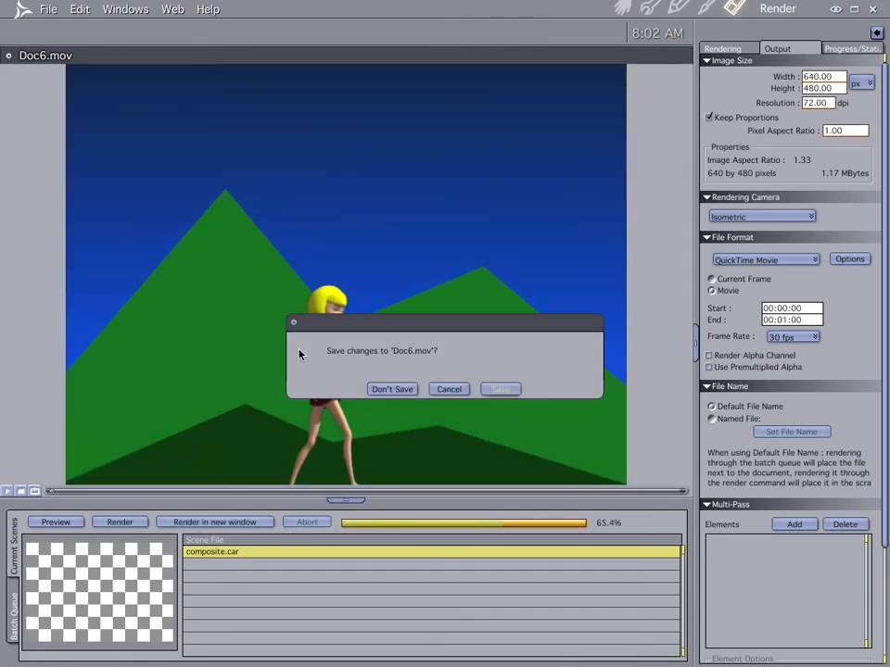
{"action": "left_click", "coordinate": [375, 390]}
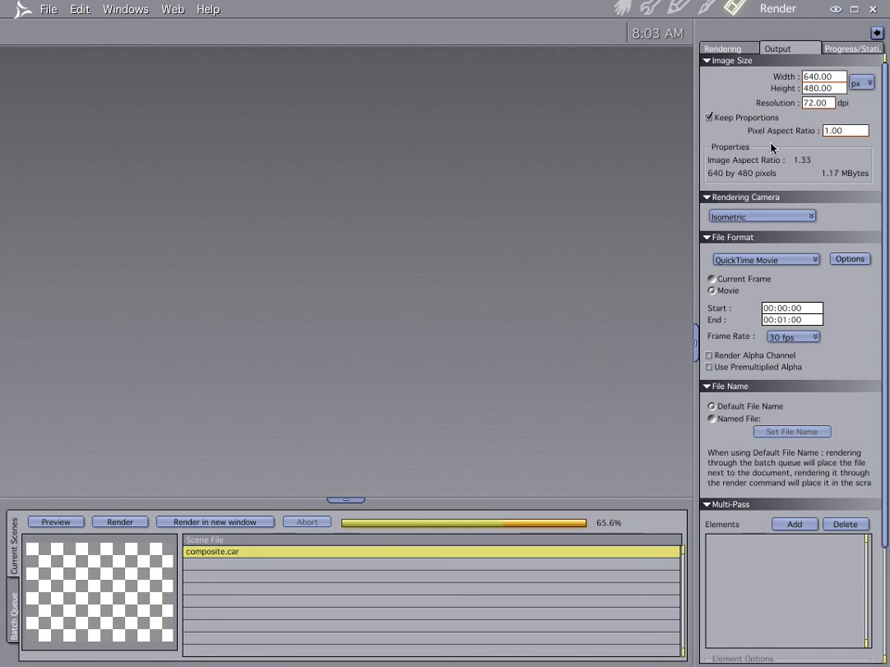
- Check the scene's ambient and backdrop settings in the Assemble room, and render the complete movie from the Isometric camera
{"action": "left_click", "coordinate": [619, 7]}
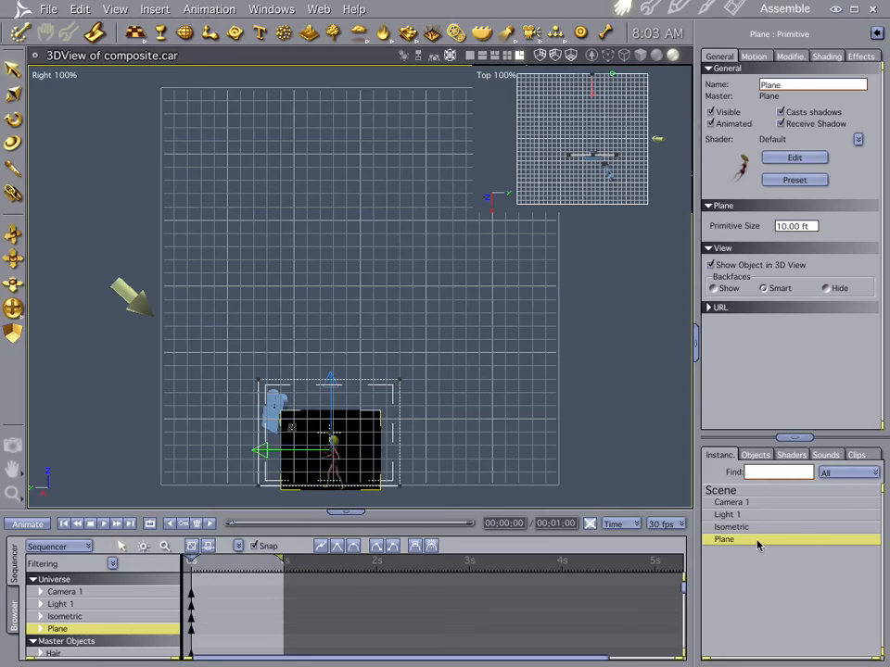
{"action": "left_click", "coordinate": [749, 491]}
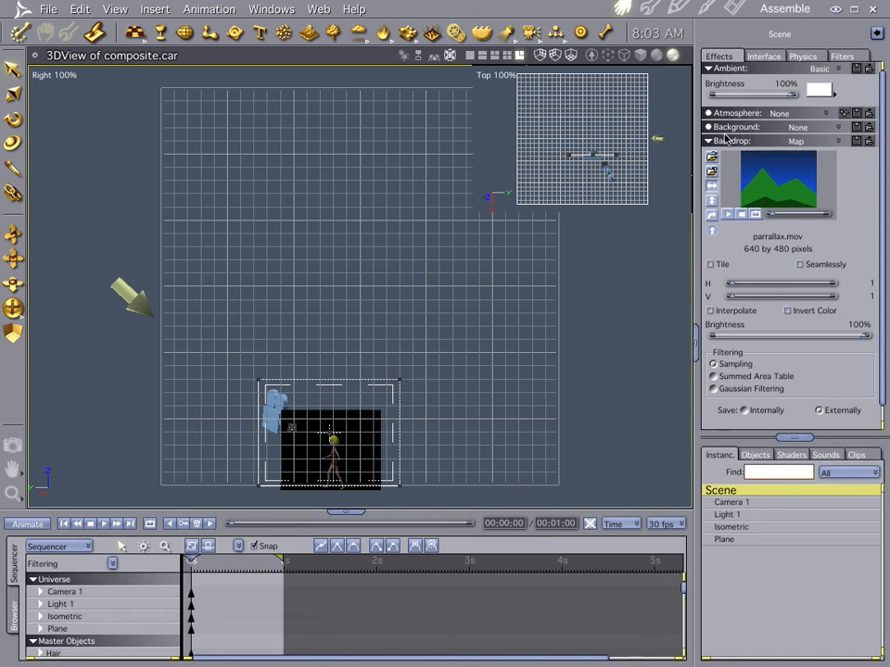
{"action": "left_click", "coordinate": [733, 8]}
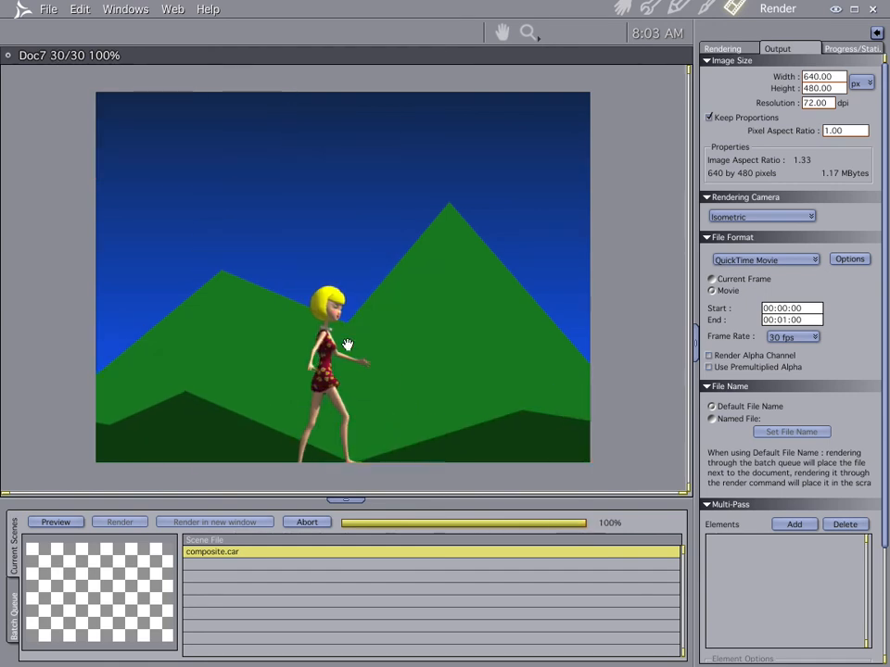
- Save the rendered movie to the Desktop as a QuickTime movie named scroll, using Animation compression
{"action": "left_click", "coordinate": [48, 9]}
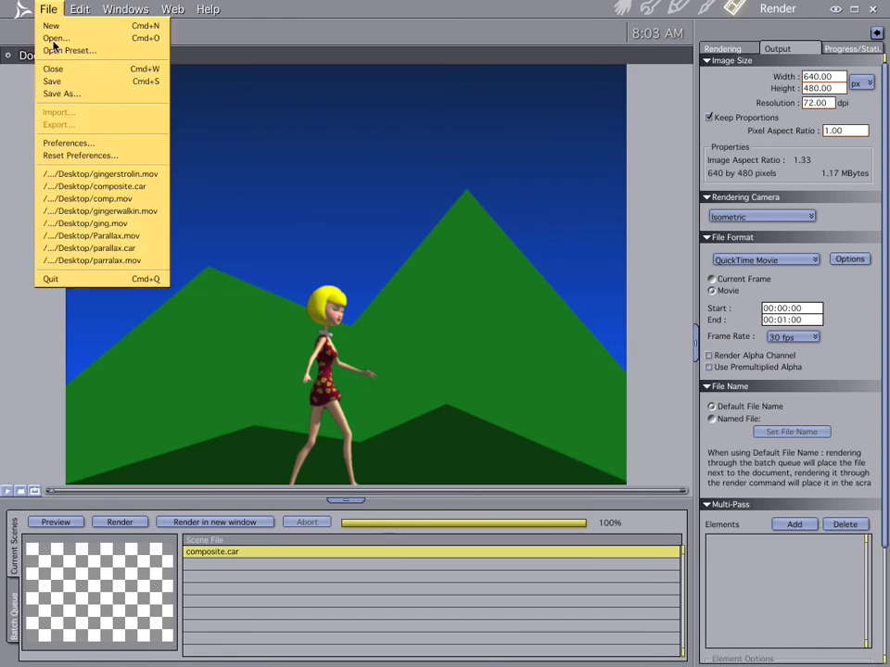
{"action": "left_click", "coordinate": [62, 93]}
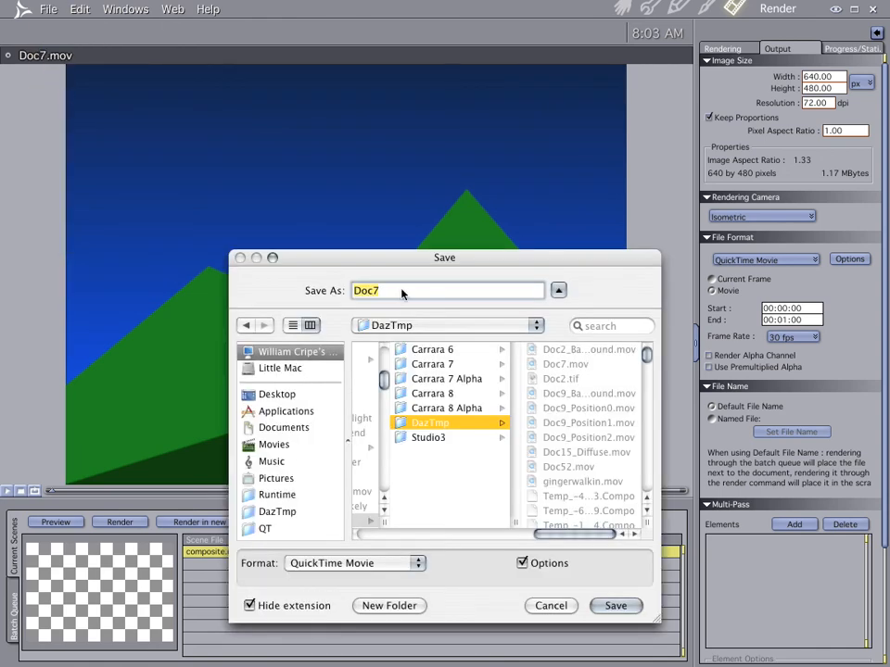
{"action": "left_click", "coordinate": [277, 395]}
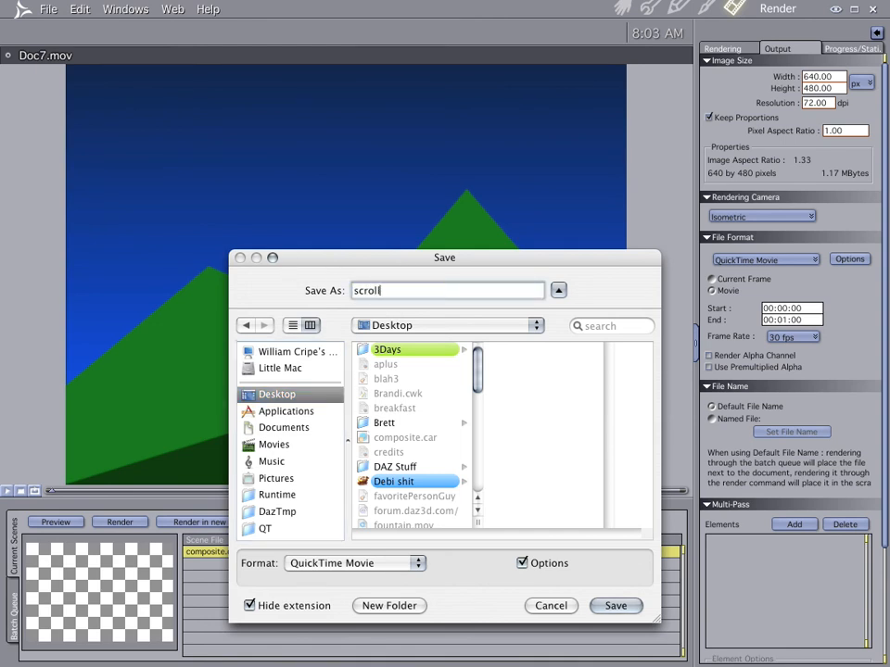
{"action": "key", "text": "Return"}
{"action": "left_click", "coordinate": [389, 85]}
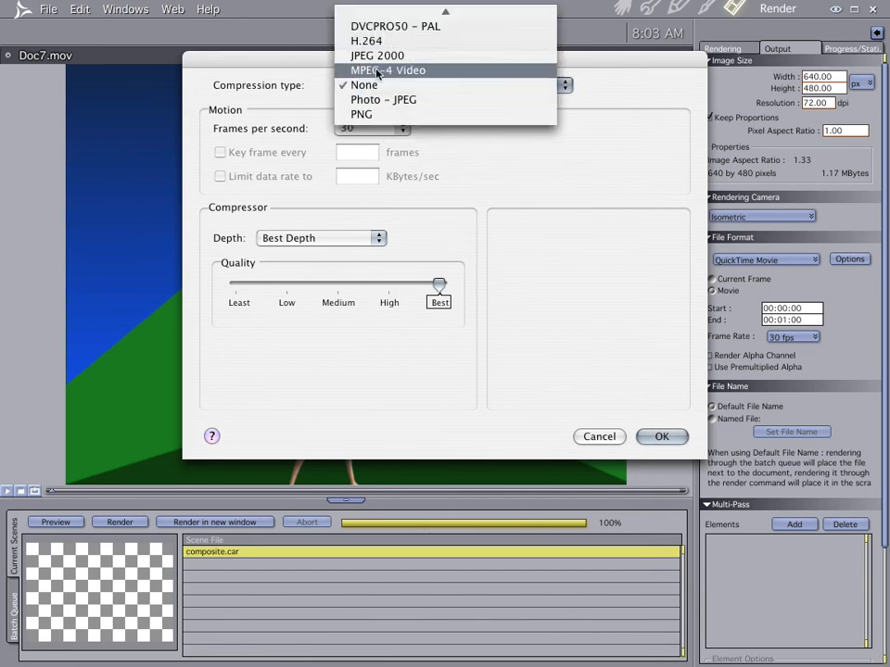
{"action": "left_click", "coordinate": [408, 10]}
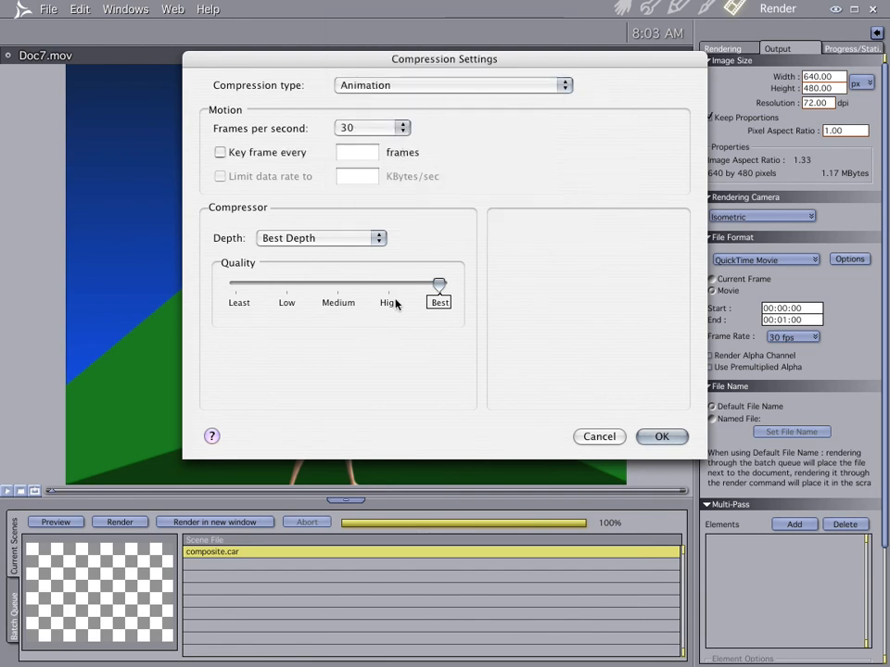
{"action": "left_click", "coordinate": [660, 437]}
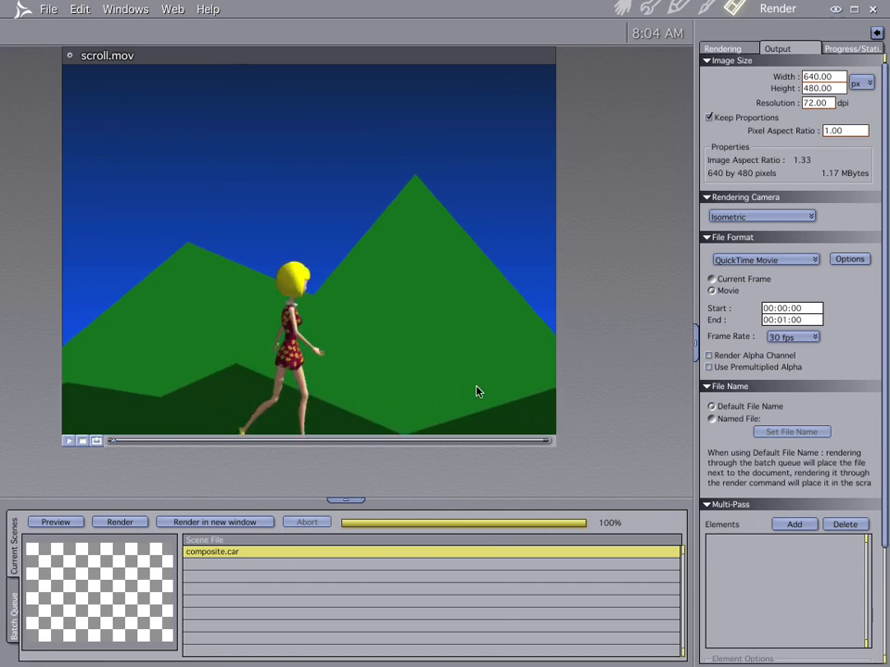
- Close the scroll.mov window and return to the Assemble room
{"action": "left_click", "coordinate": [70, 55]}
{"action": "left_click", "coordinate": [621, 8]}
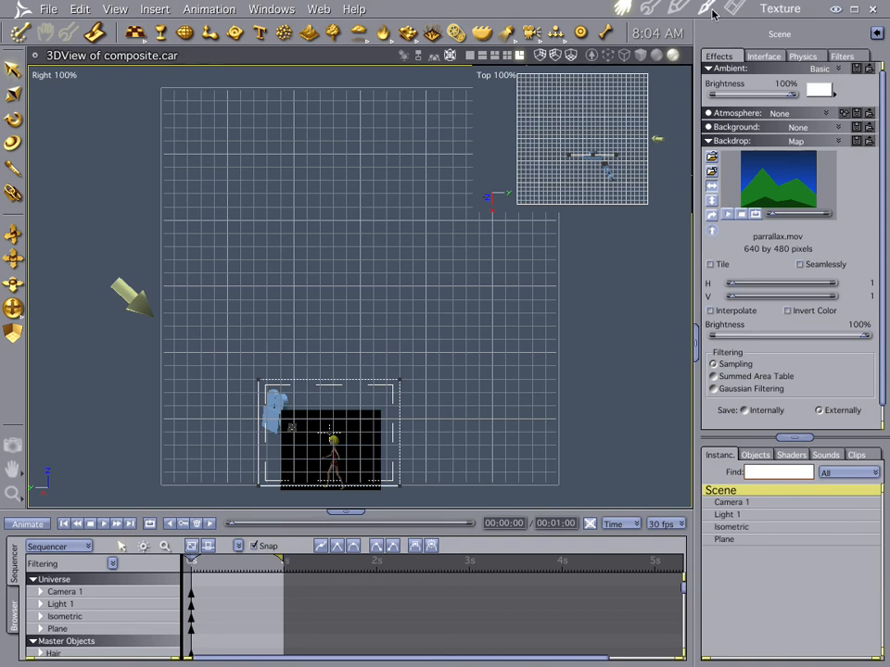
- Switch to the Finder desktop and play scroll.mov full screen in QuickTime Player to review the composite
{"action": "left_click", "coordinate": [832, 10]}
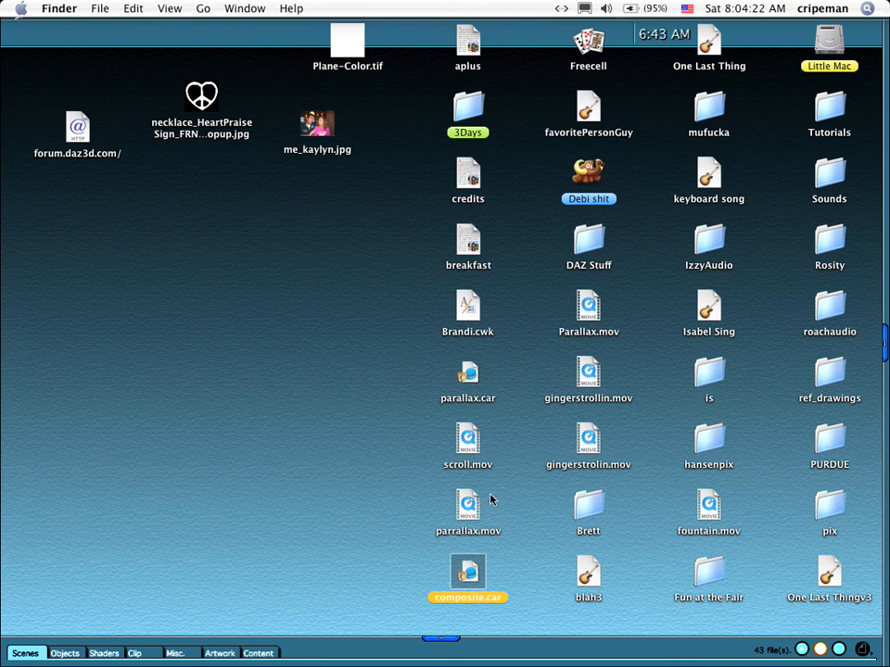
{"action": "double_click", "coordinate": [474, 447]}
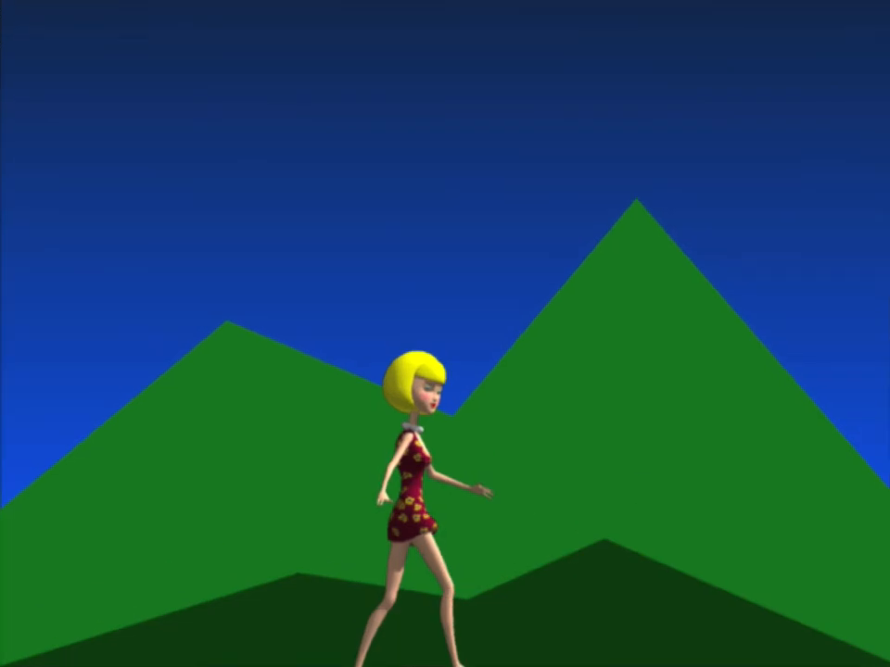
{"action": "key", "text": "Escape"}
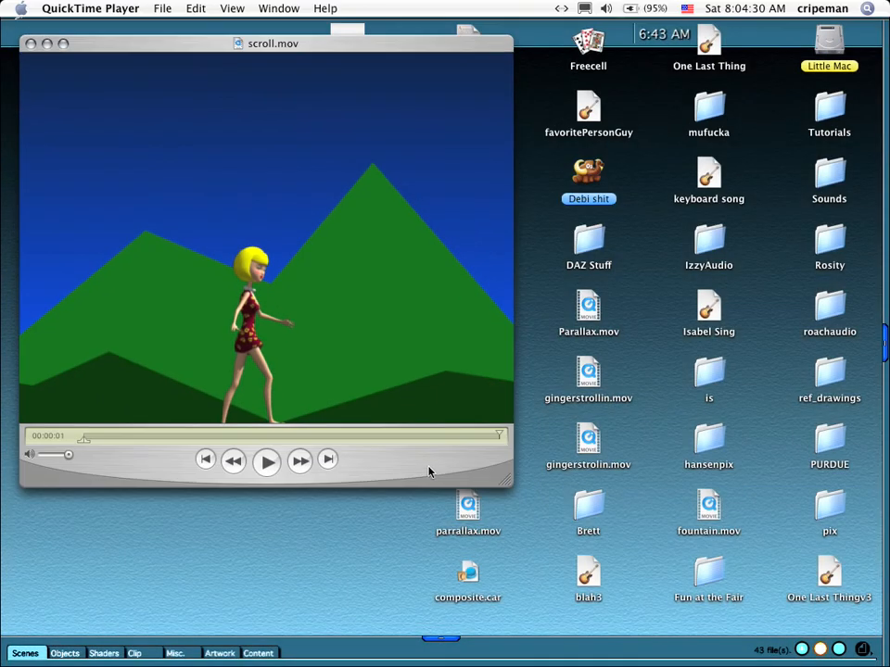